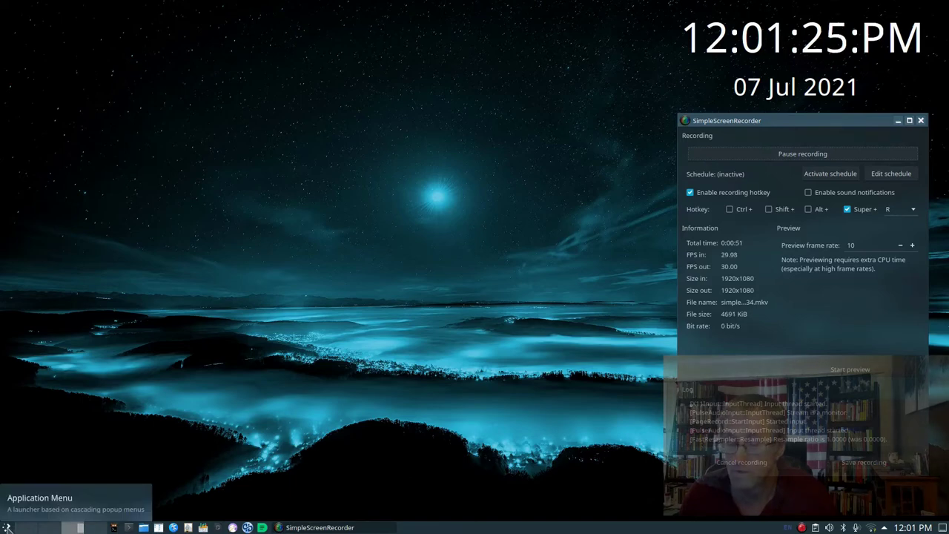
Look through the application launcher's categories, such as Utilities, Graphics and Office, and close it.
left_click(6, 528)
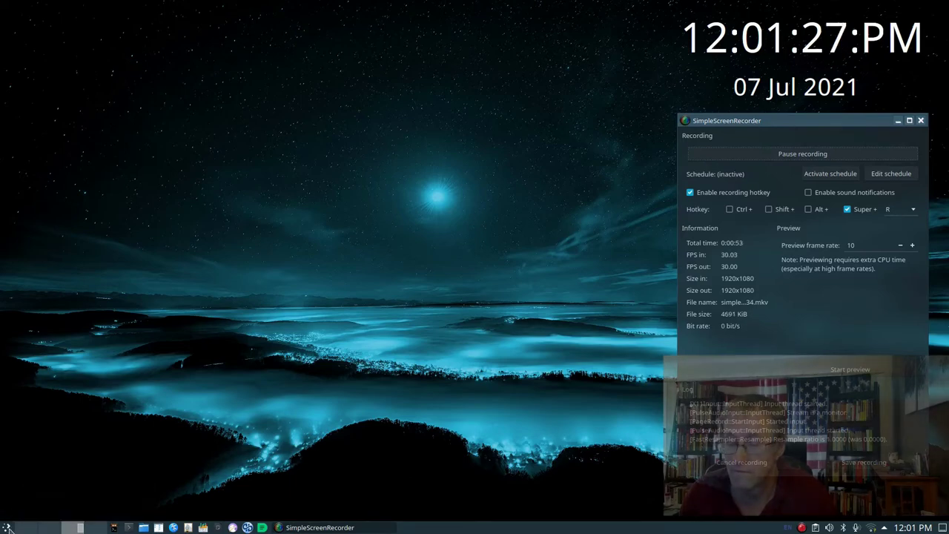
mouse_move(41, 359)
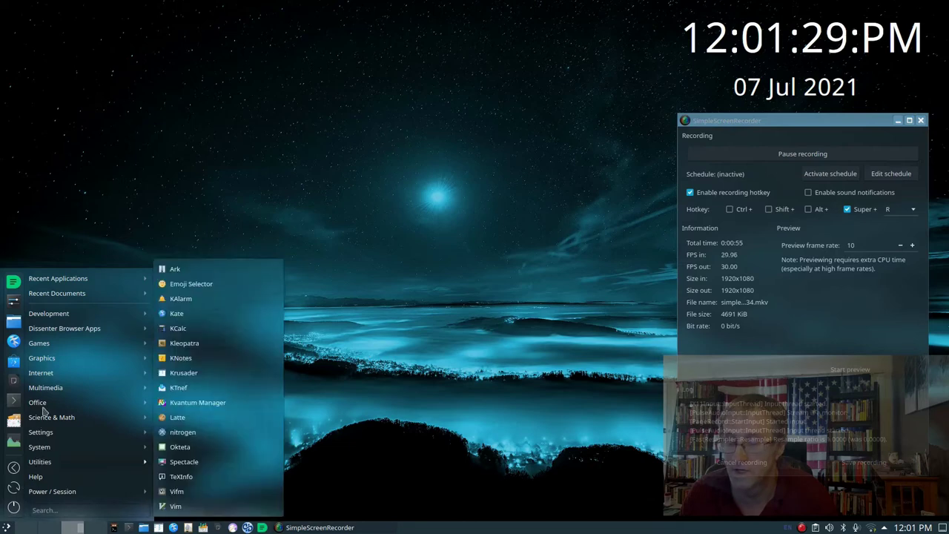
mouse_move(46, 315)
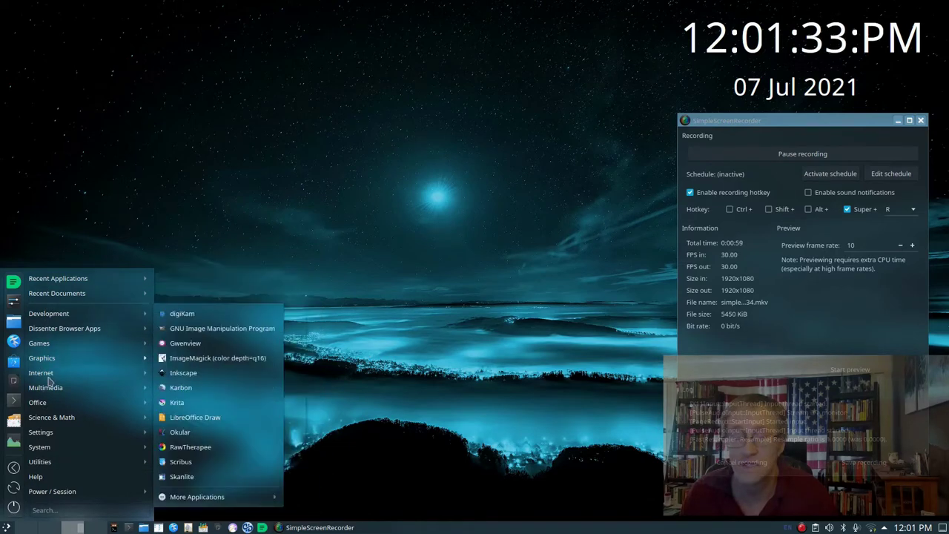
mouse_move(49, 379)
mouse_move(138, 345)
mouse_move(69, 401)
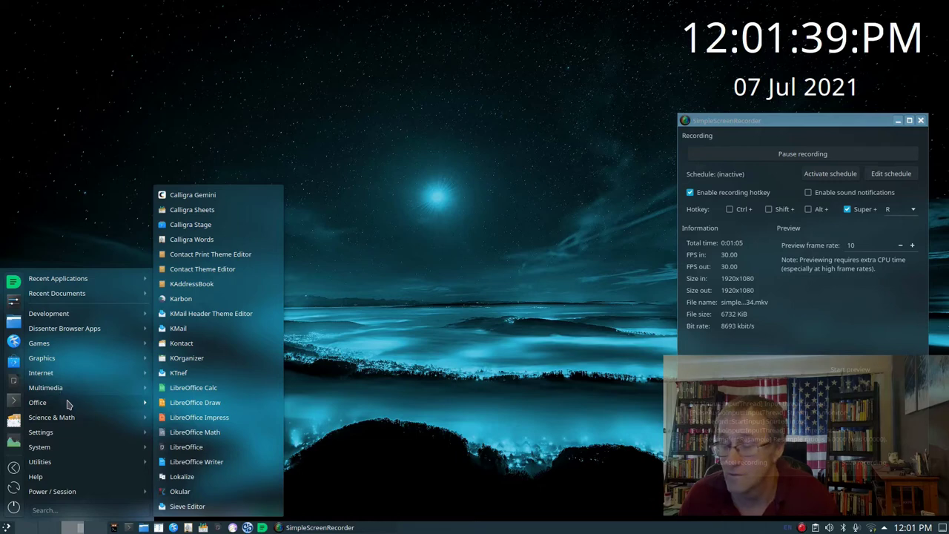
key("Escape")
key("Escape")
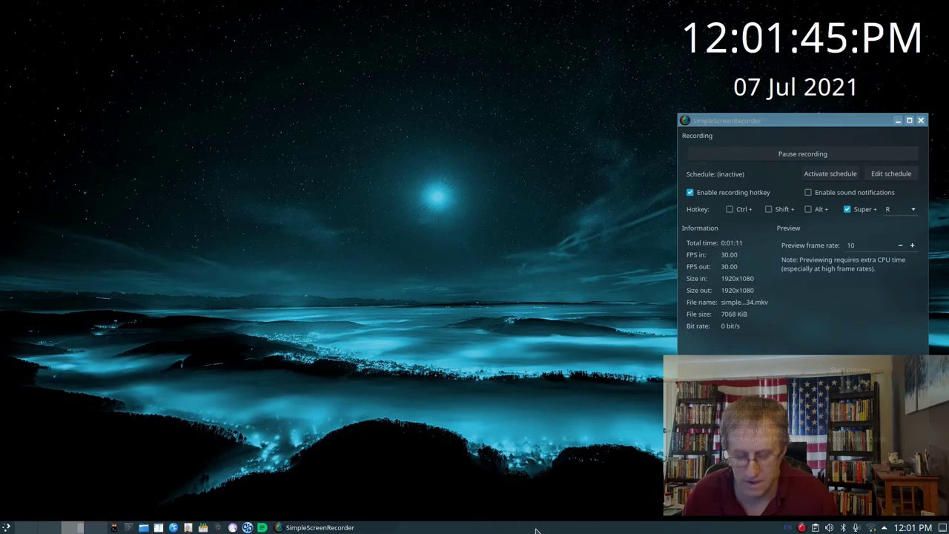
Put the panel into edit mode and view the Task Manager widget's editing options.
right_click(536, 530)
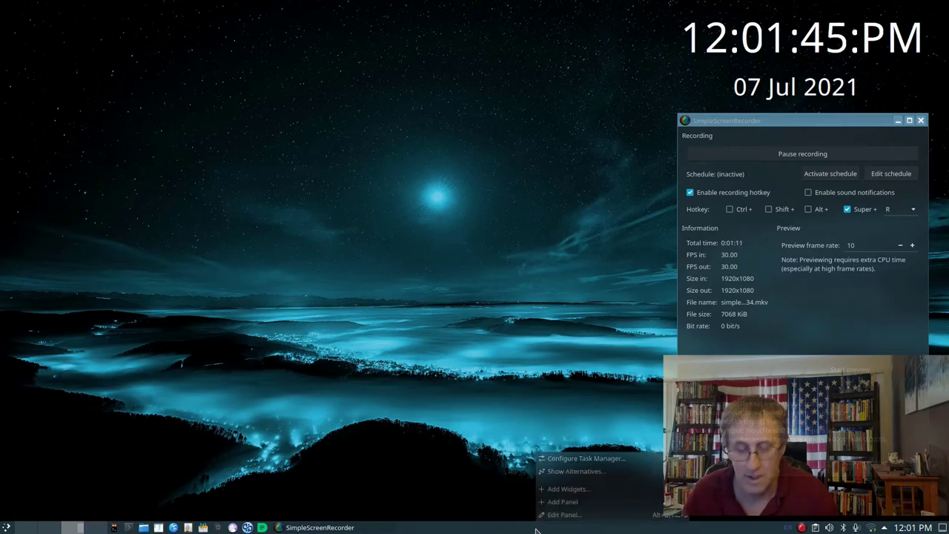
left_click(574, 517)
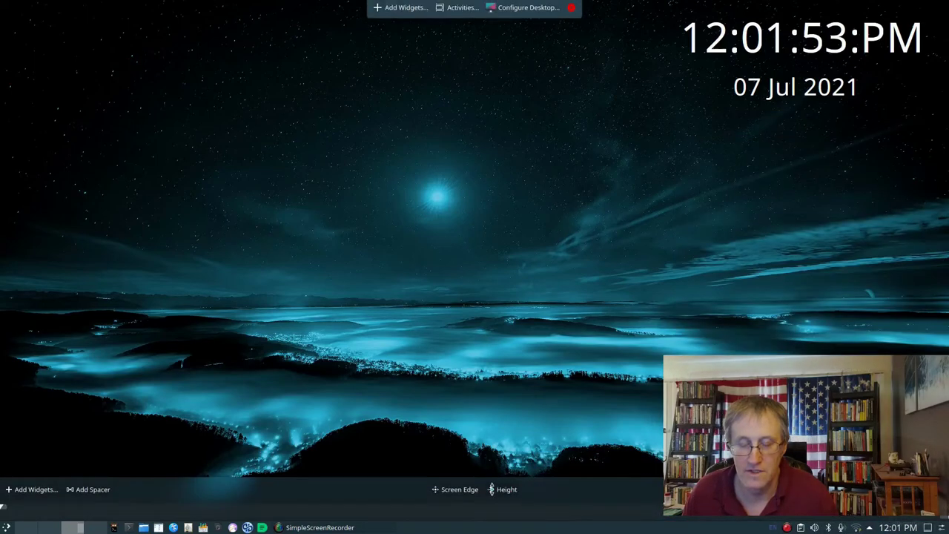
mouse_move(494, 522)
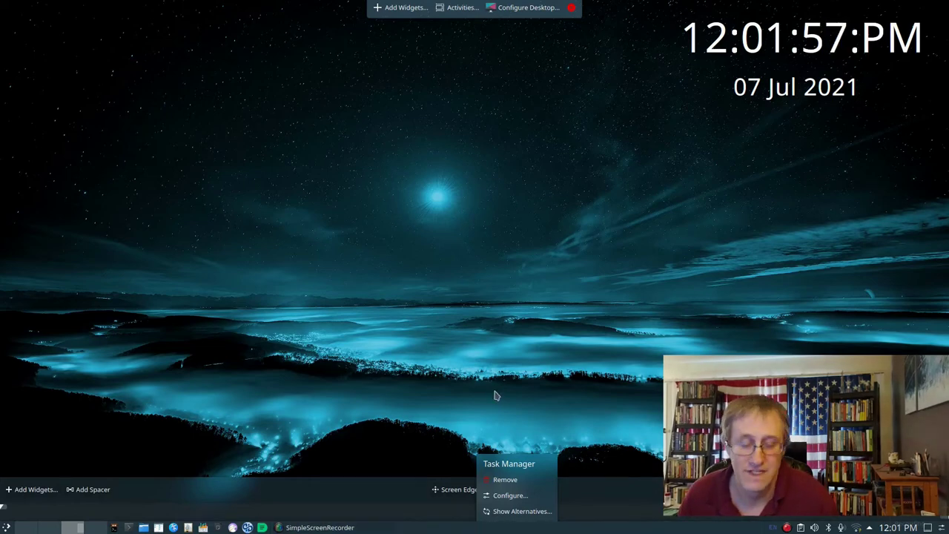
left_click(467, 360)
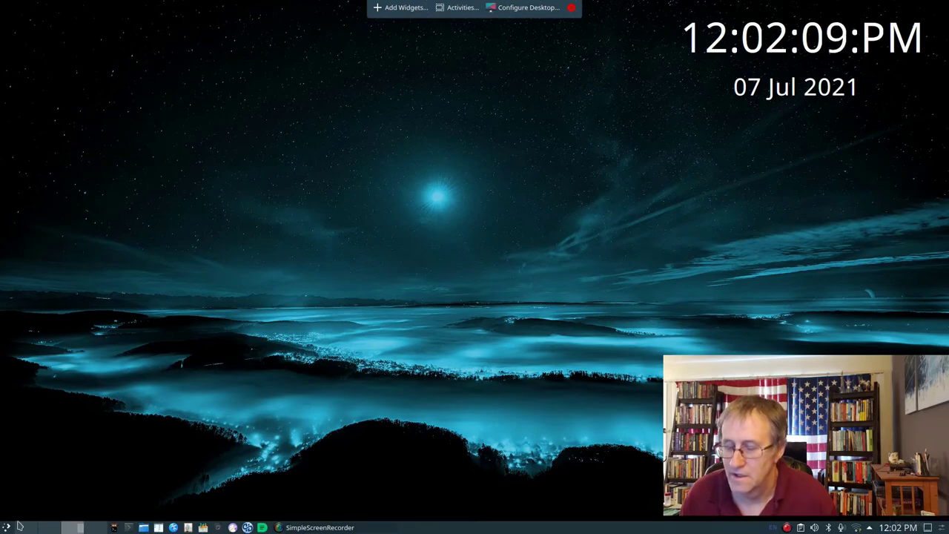
Switch to the first virtual desktop and open the Dissenter browser for a brief look, closing its window again.
left_click(26, 529)
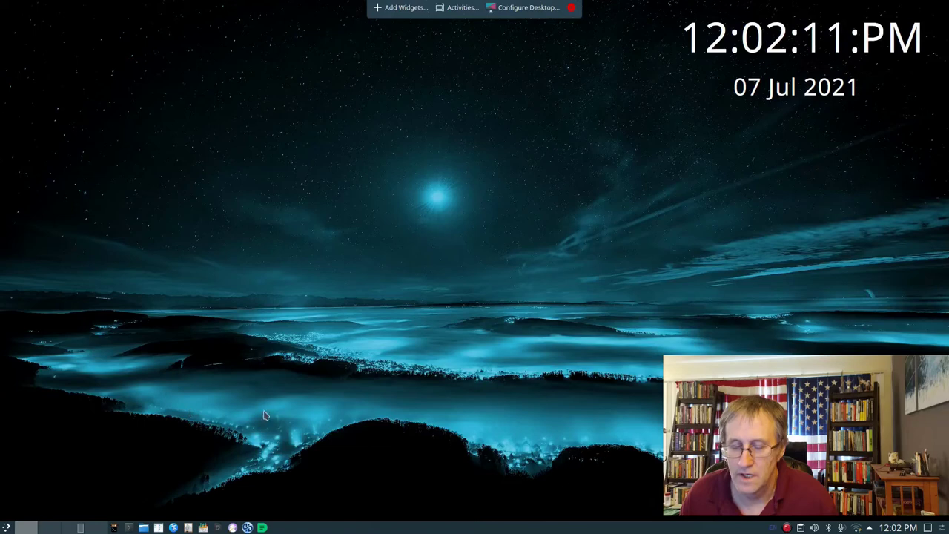
left_click(263, 527)
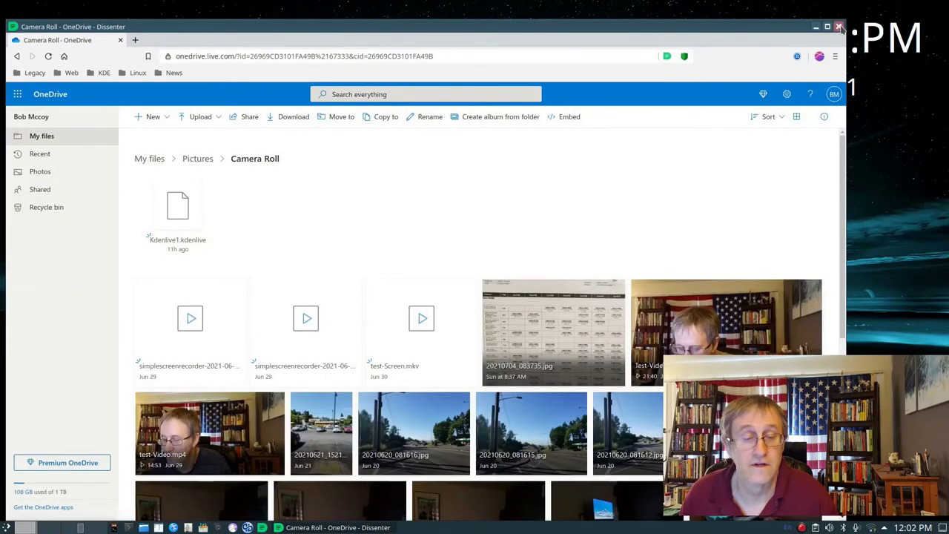
left_click(839, 27)
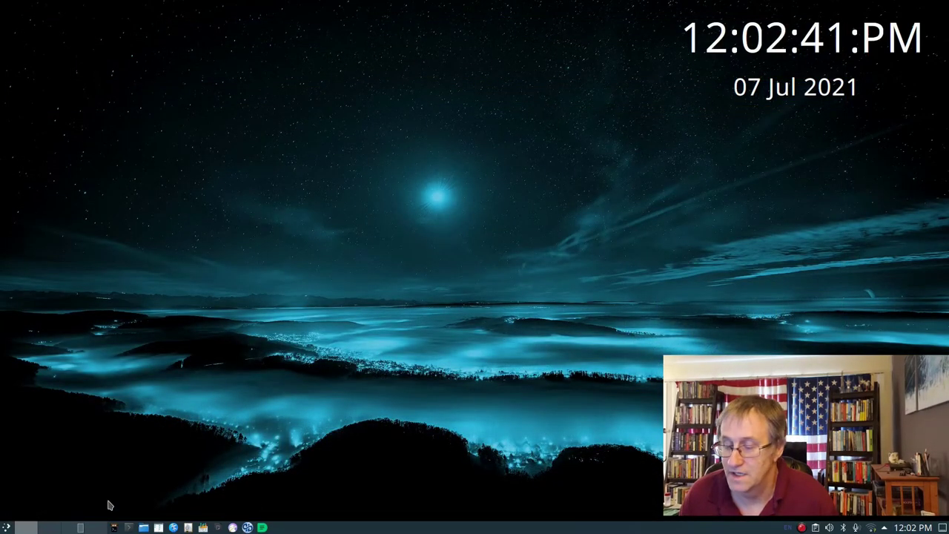
Check the application launcher's context options and browse its categories, including Multimedia, Graphics, Games, Settings, Office and Internet.
right_click(6, 527)
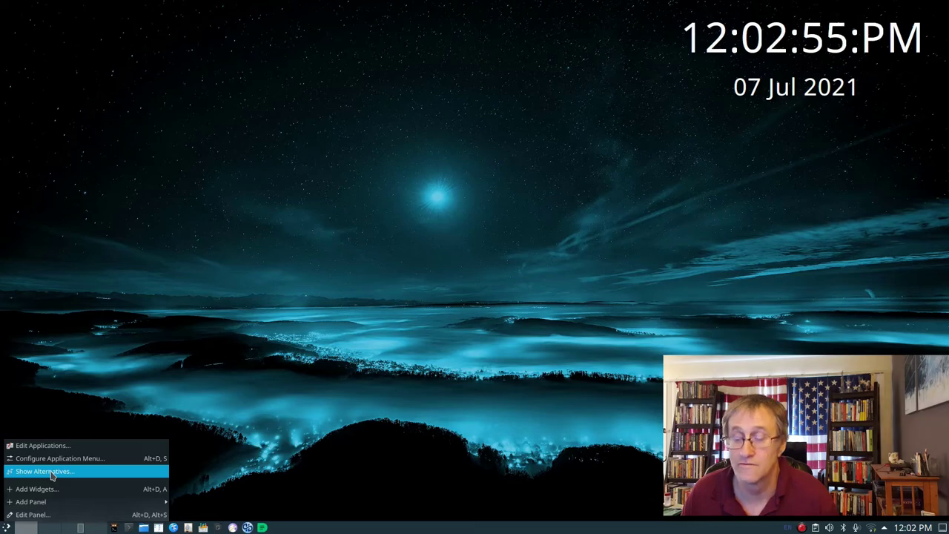
left_click(6, 527)
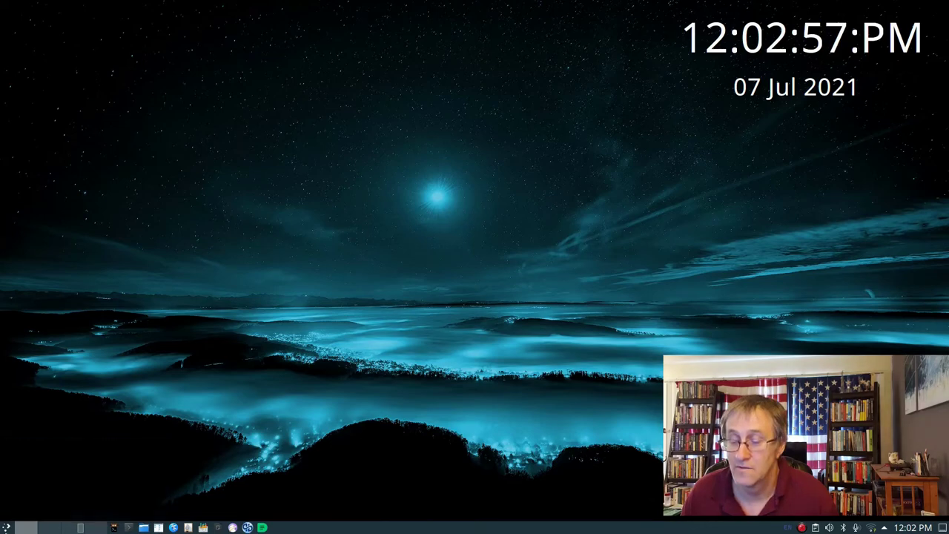
left_click(6, 527)
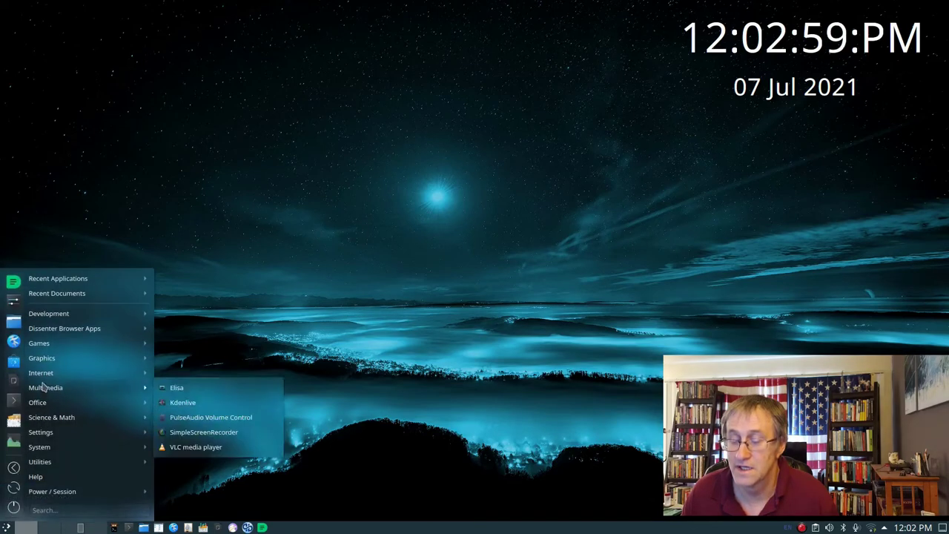
mouse_move(41, 361)
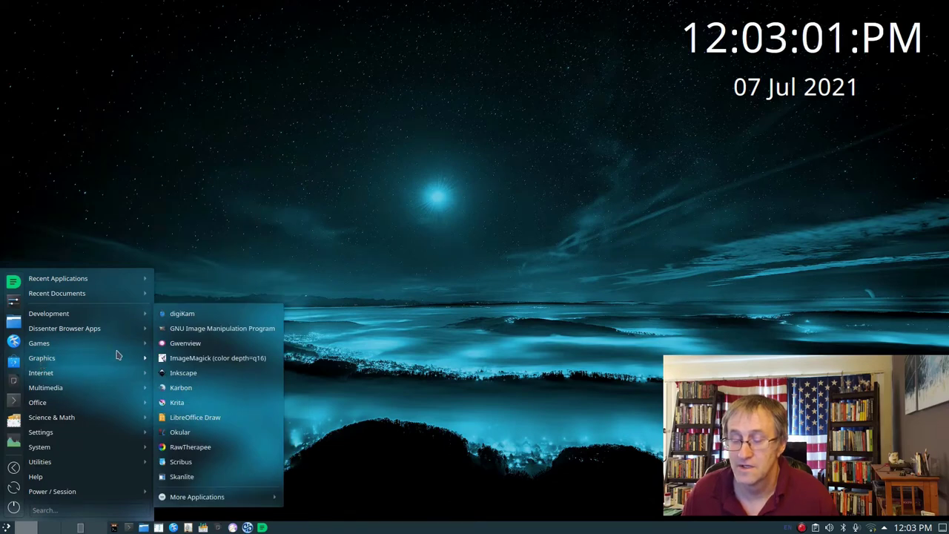
mouse_move(117, 348)
mouse_move(191, 376)
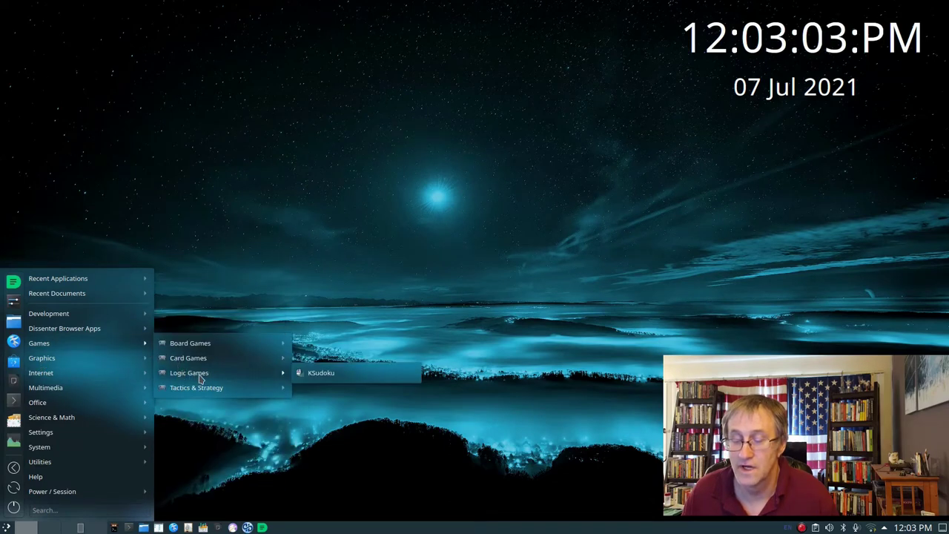
mouse_move(52, 445)
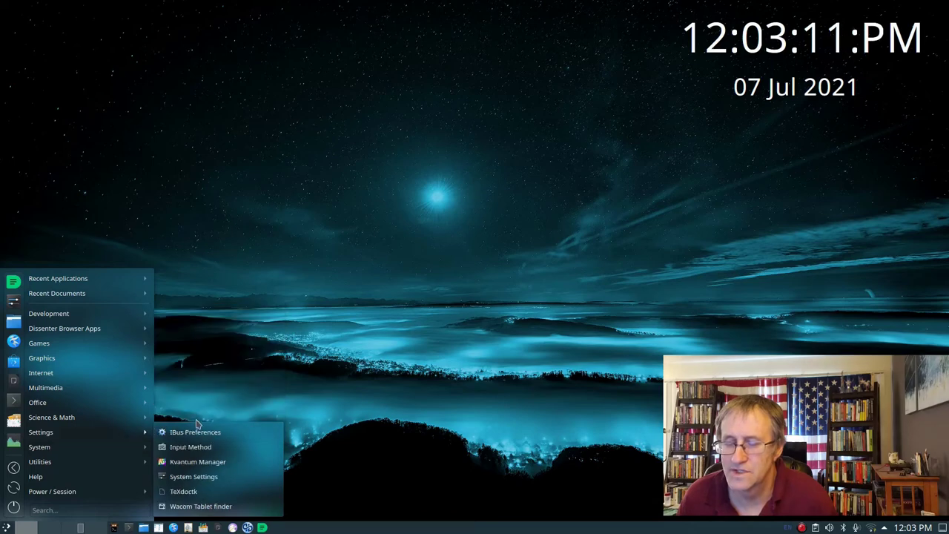
mouse_move(112, 409)
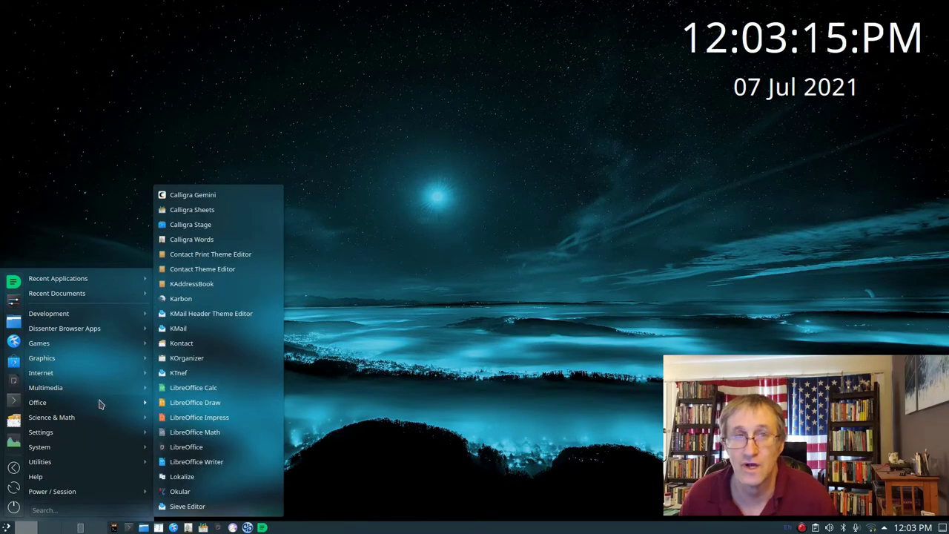
mouse_move(74, 372)
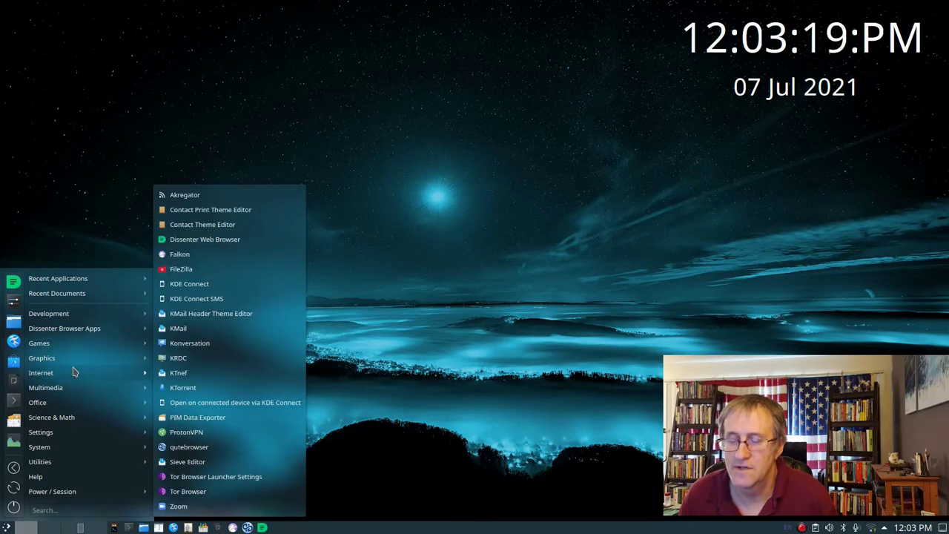
mouse_move(106, 311)
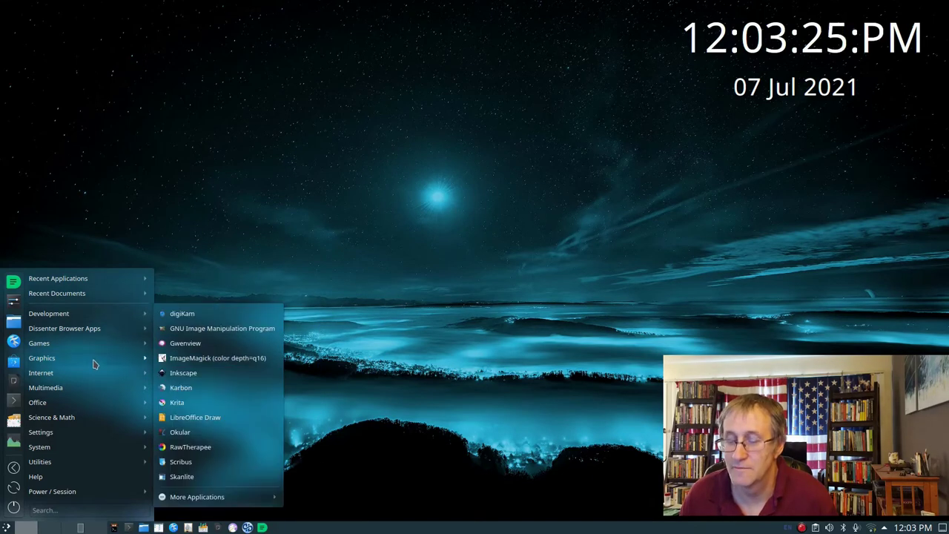
mouse_move(58, 335)
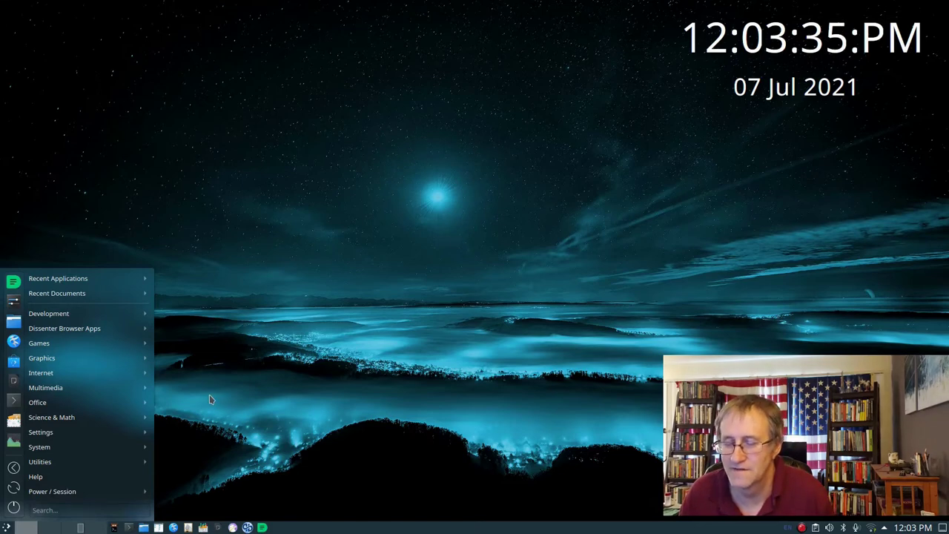
mouse_move(87, 425)
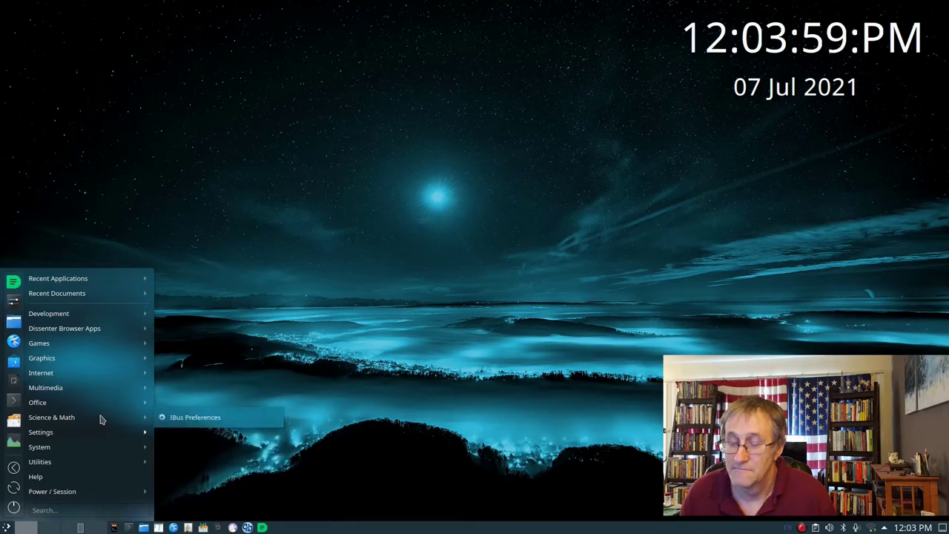
Open System Settings and look through the installed global themes.
left_click(16, 304)
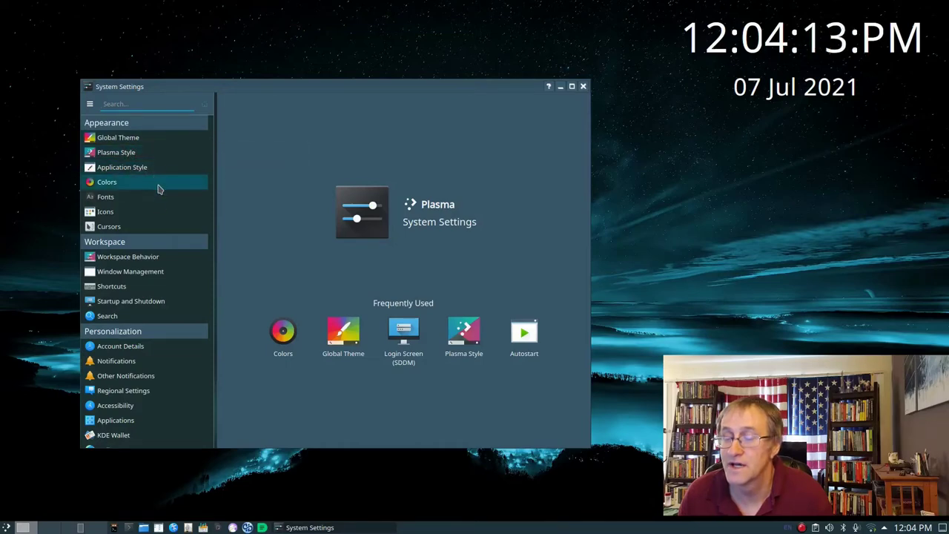
left_click(117, 139)
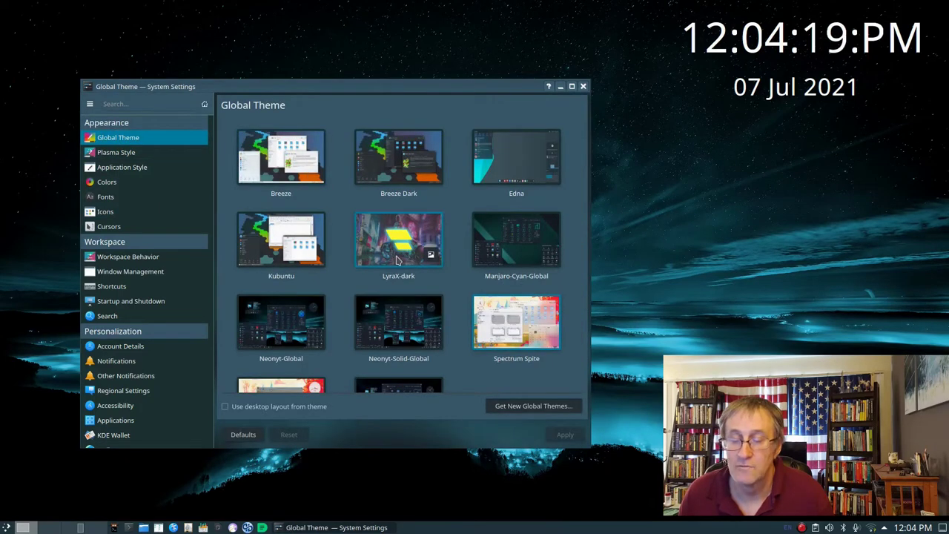
scroll(396, 260, "down", 2)
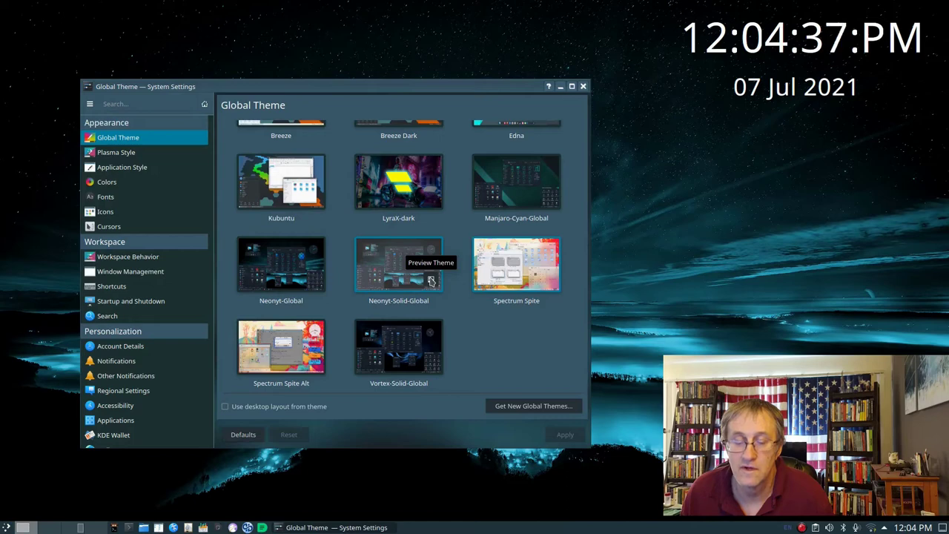
Look through the installed Plasma styles in the Appearance settings.
left_click(111, 153)
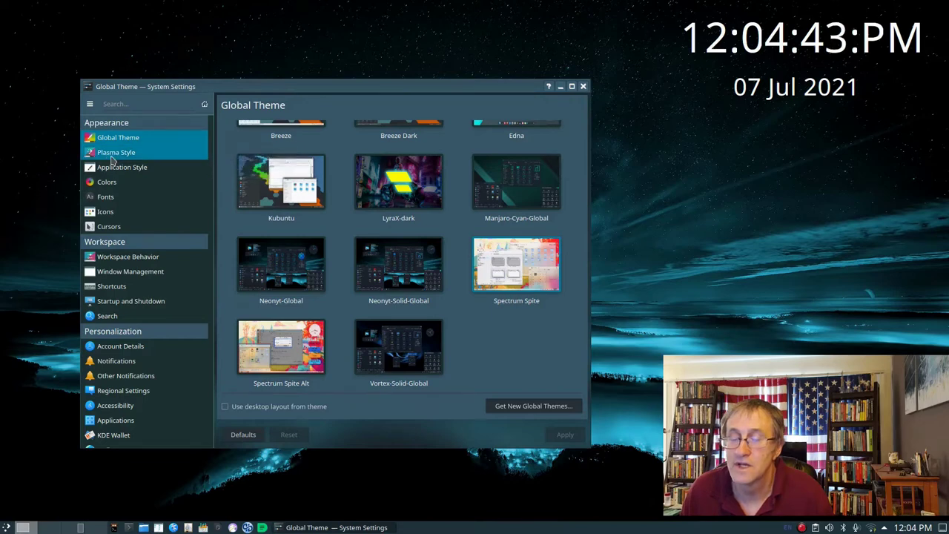
left_click(112, 155)
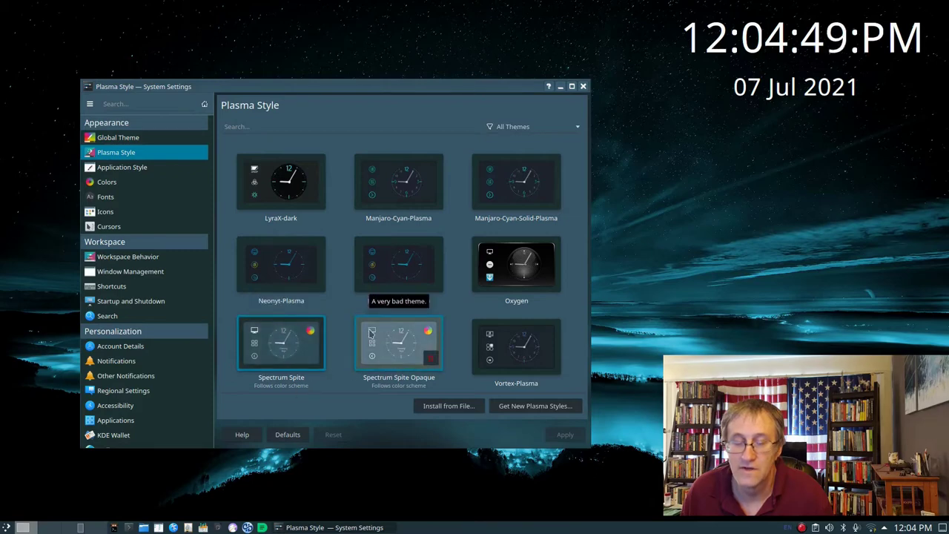
scroll(378, 341, "down", 2)
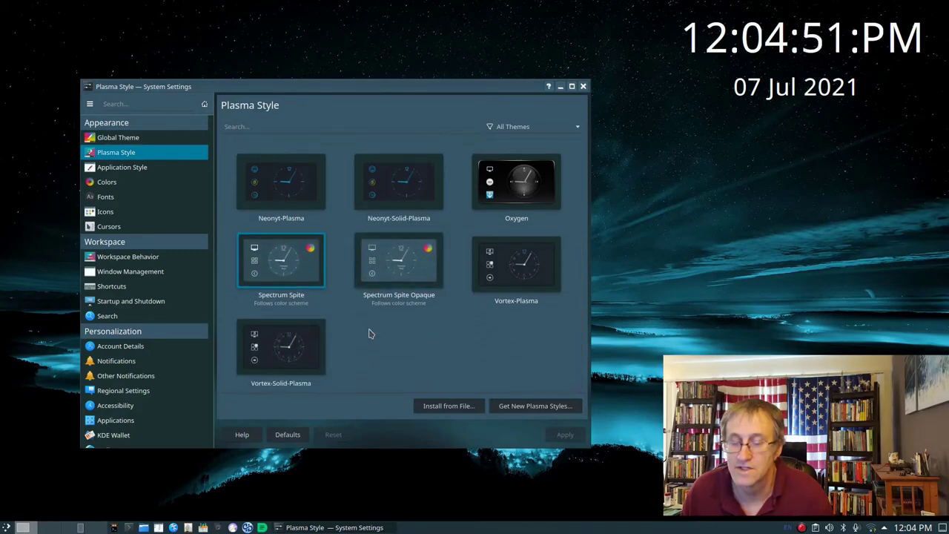
scroll(371, 334, "up", 1)
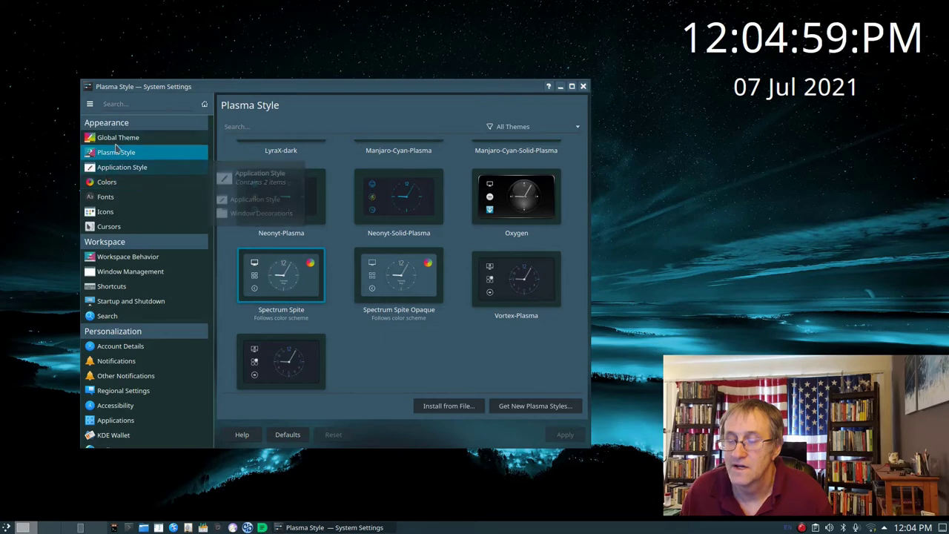
Look through the installed color schemes in the Appearance settings.
left_click(108, 188)
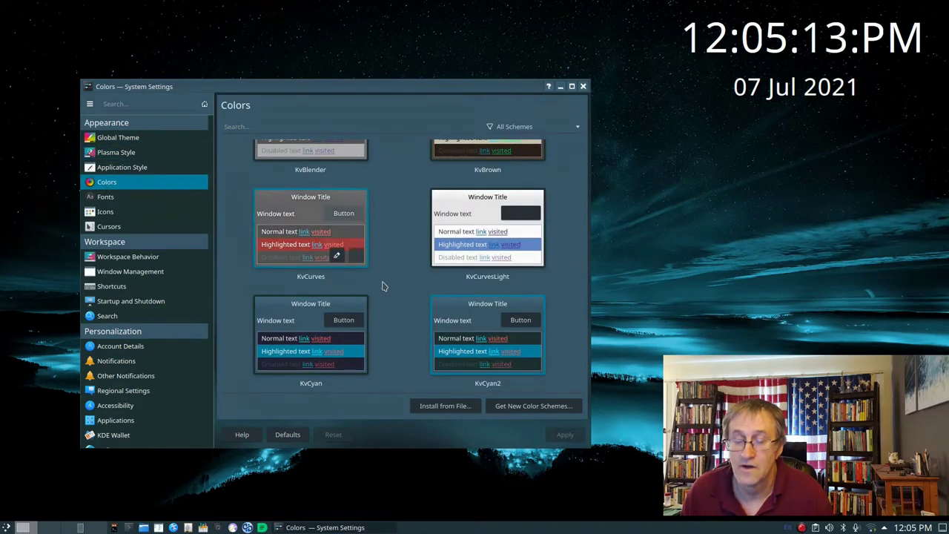
scroll(384, 286, "up", 8)
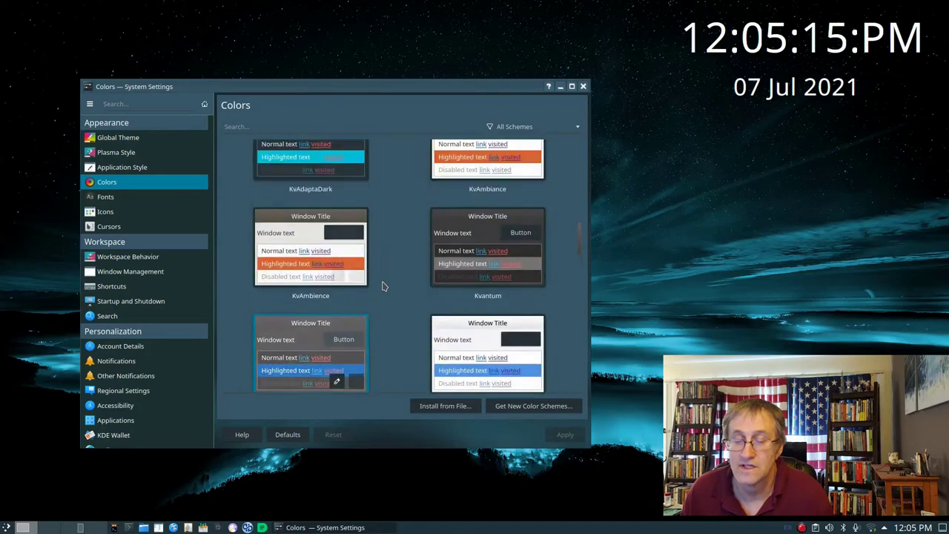
scroll(383, 286, "up", 1)
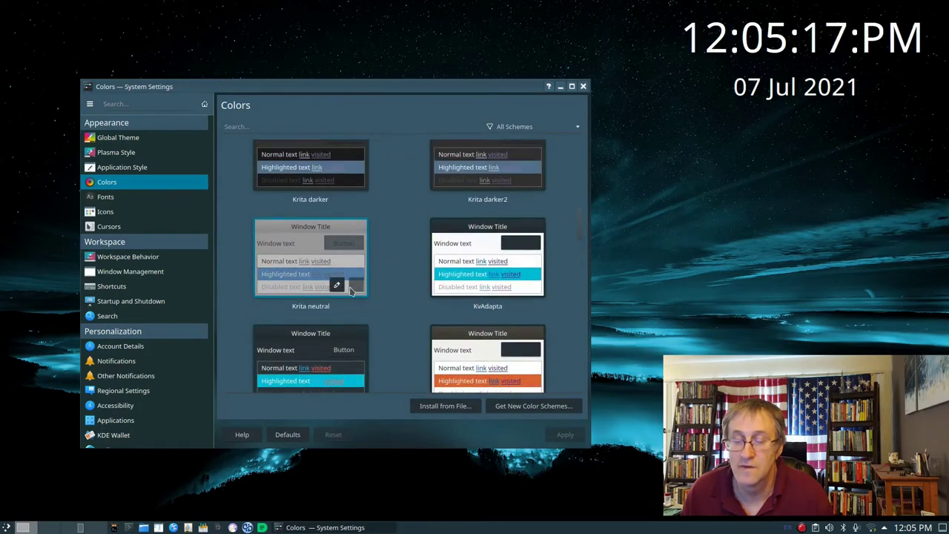
scroll(394, 286, "down", 1)
scroll(393, 286, "down", 3)
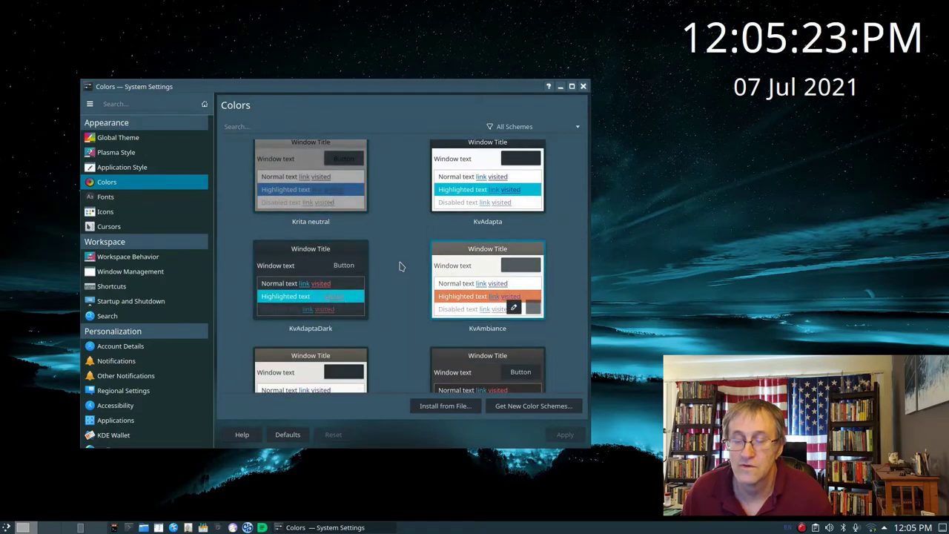
scroll(399, 266, "up", 4)
scroll(398, 266, "up", 8)
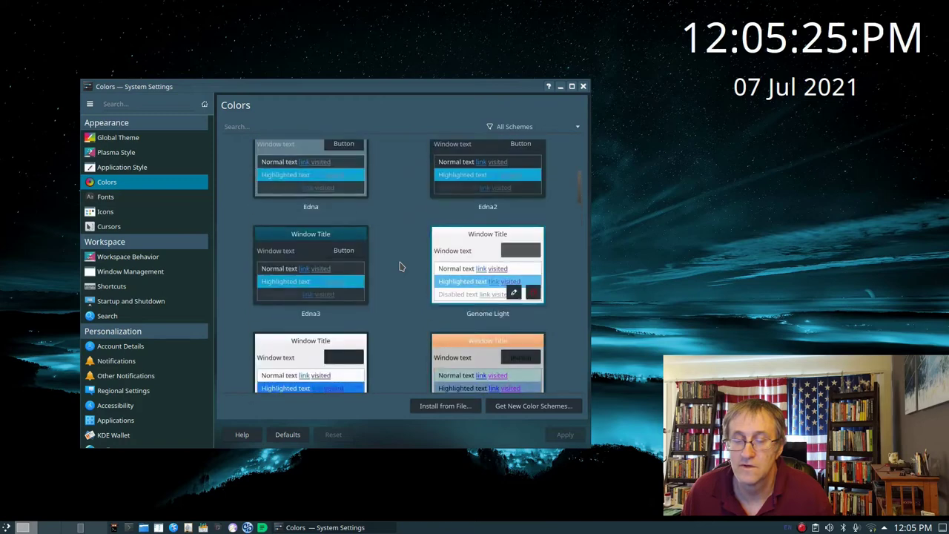
scroll(399, 266, "up", 5)
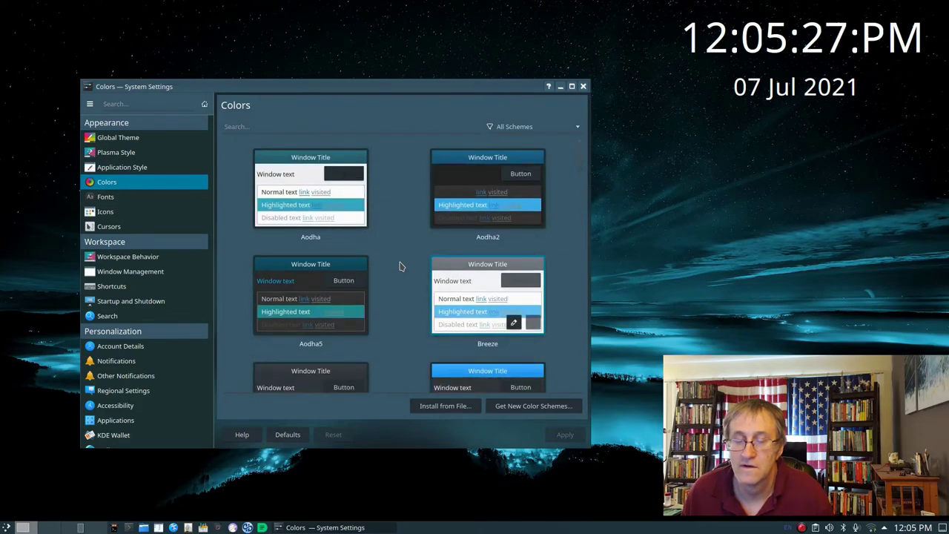
scroll(399, 266, "down", 8)
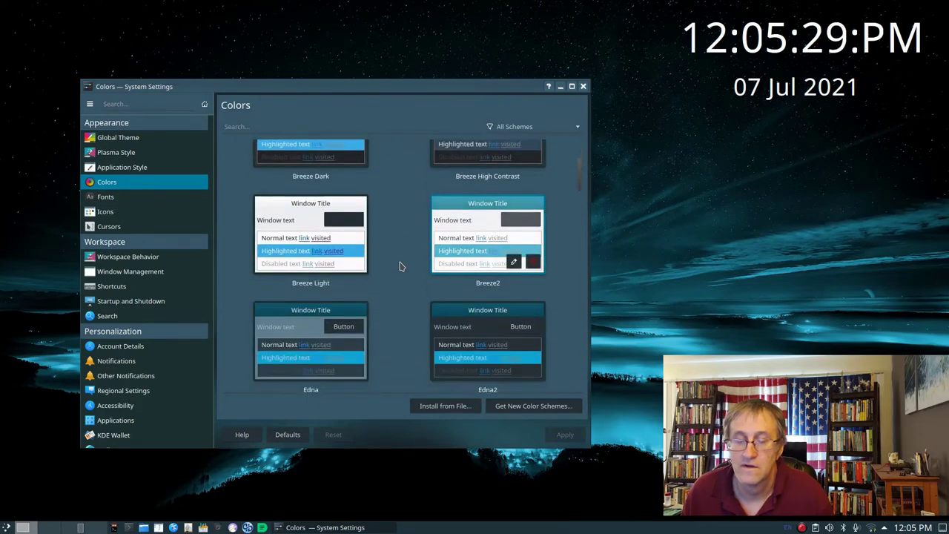
scroll(399, 266, "down", 3)
scroll(399, 266, "down", 6)
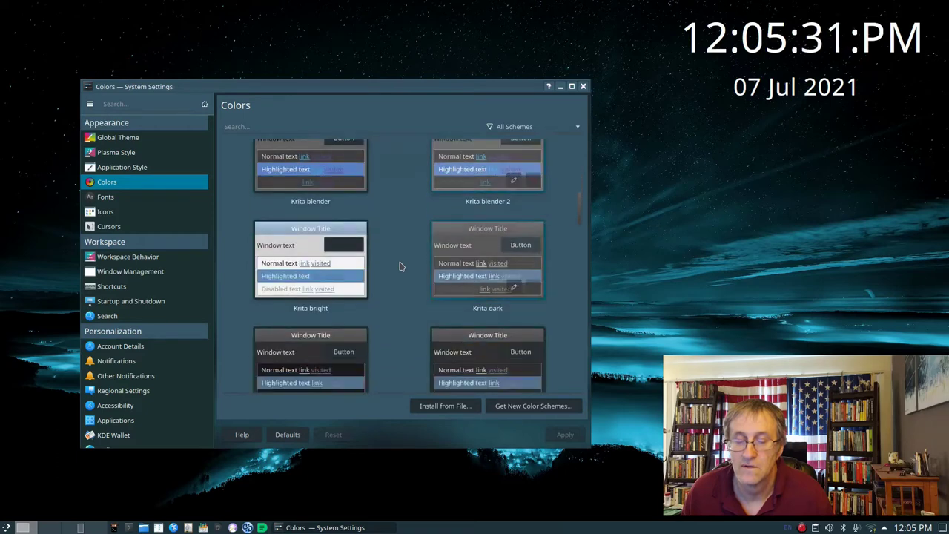
scroll(398, 266, "down", 8)
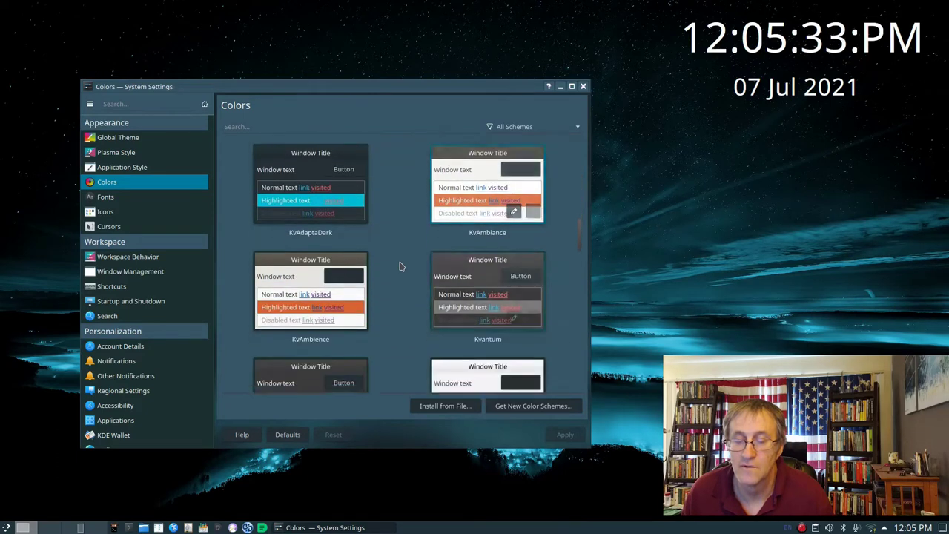
scroll(399, 266, "down", 1)
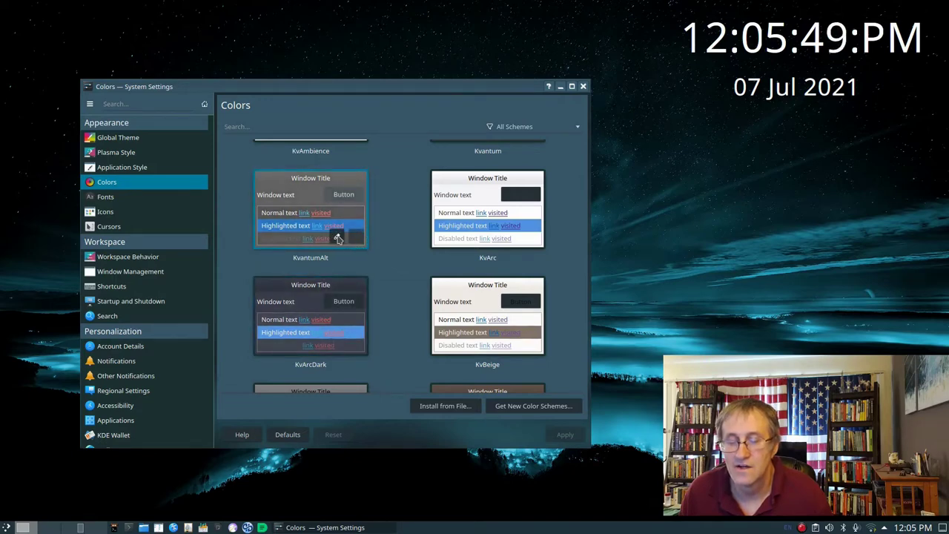
Open the KvBlender color scheme in the scheme editor, review its Common Colors entries and close the editor.
scroll(376, 243, "down", 3)
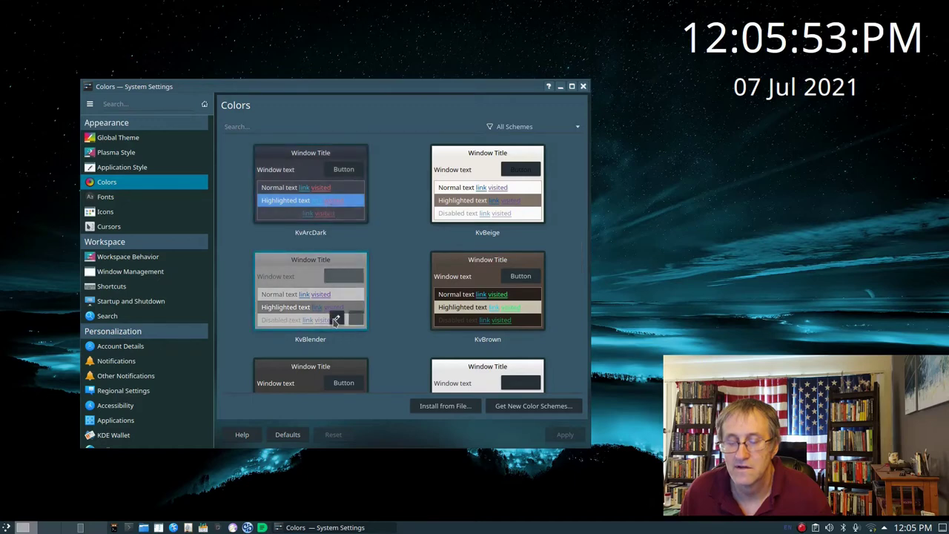
left_click(336, 319)
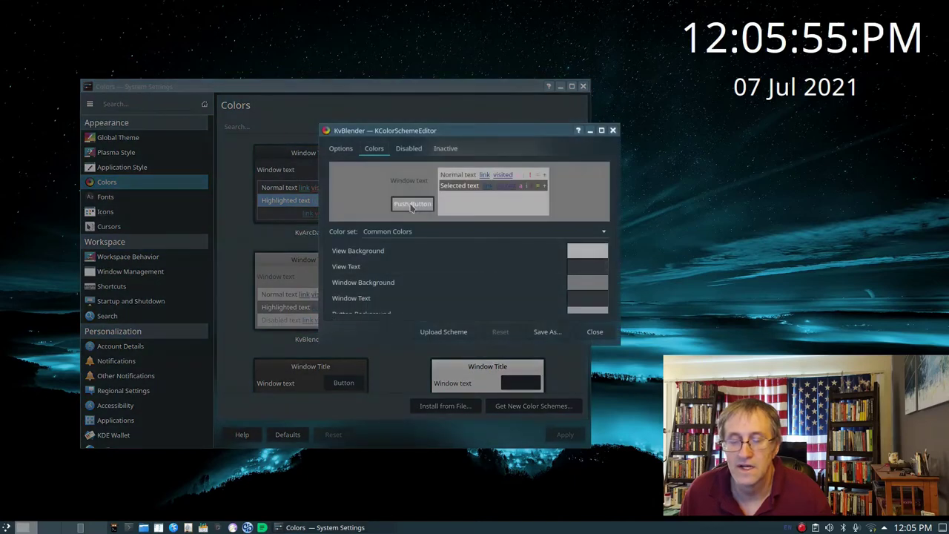
scroll(508, 277, "down", 4)
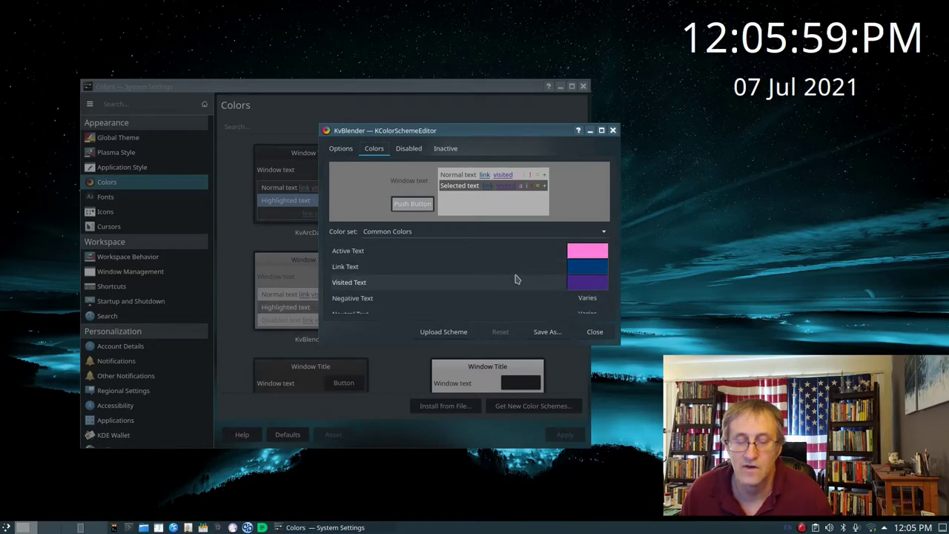
scroll(517, 279, "down", 3)
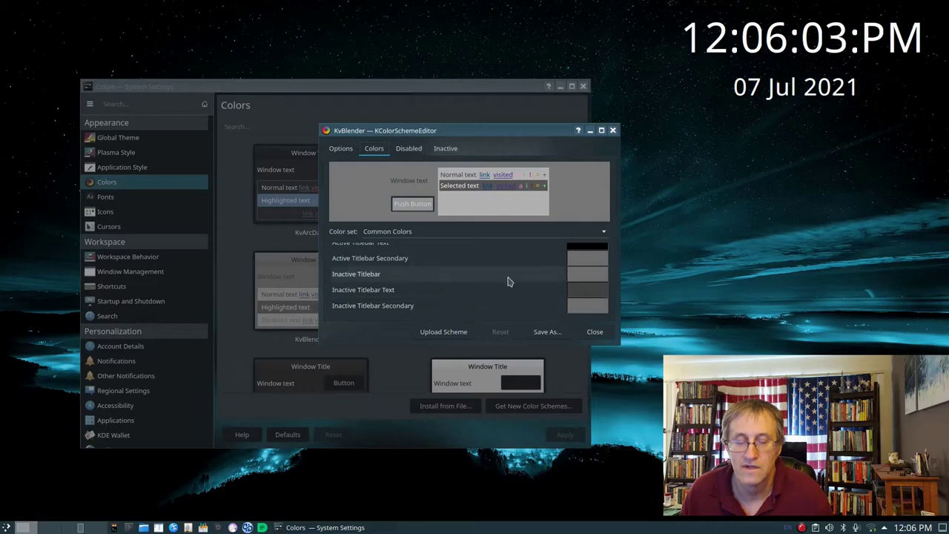
left_click(595, 332)
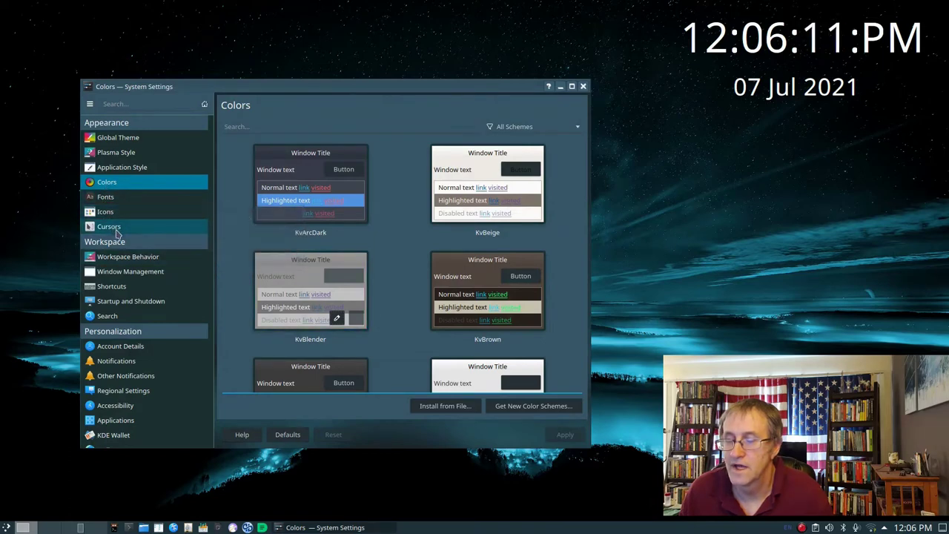
Review the General Behavior settings of the workspace and the window focus settings under Window Management.
left_click(141, 260)
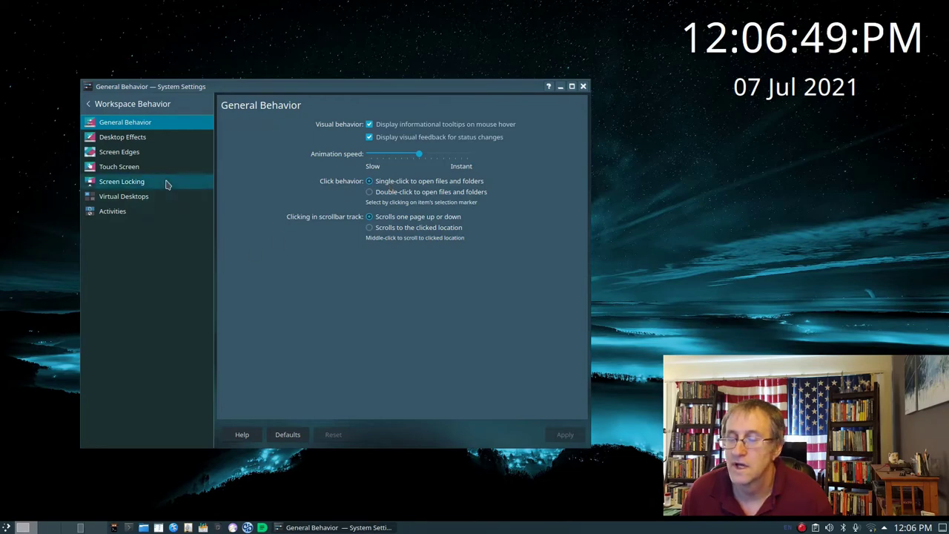
left_click(125, 109)
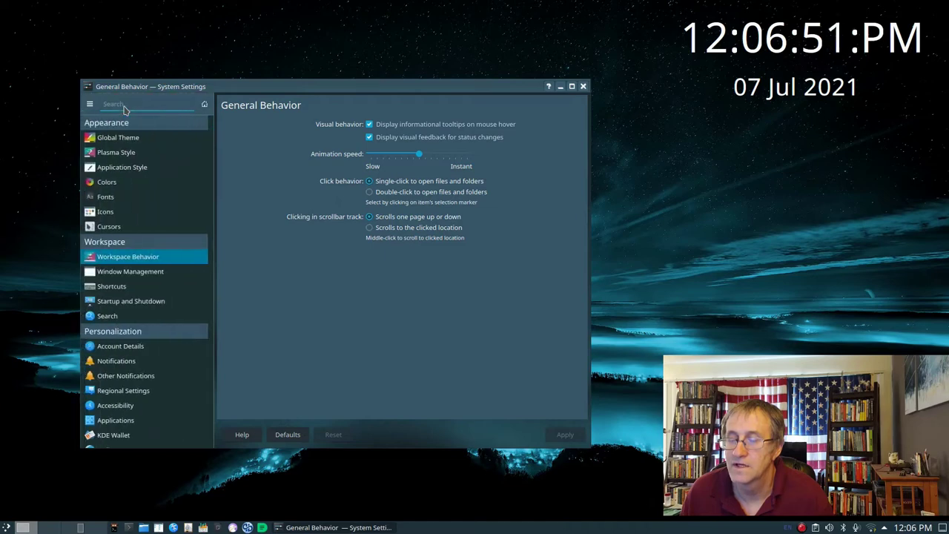
mouse_move(134, 280)
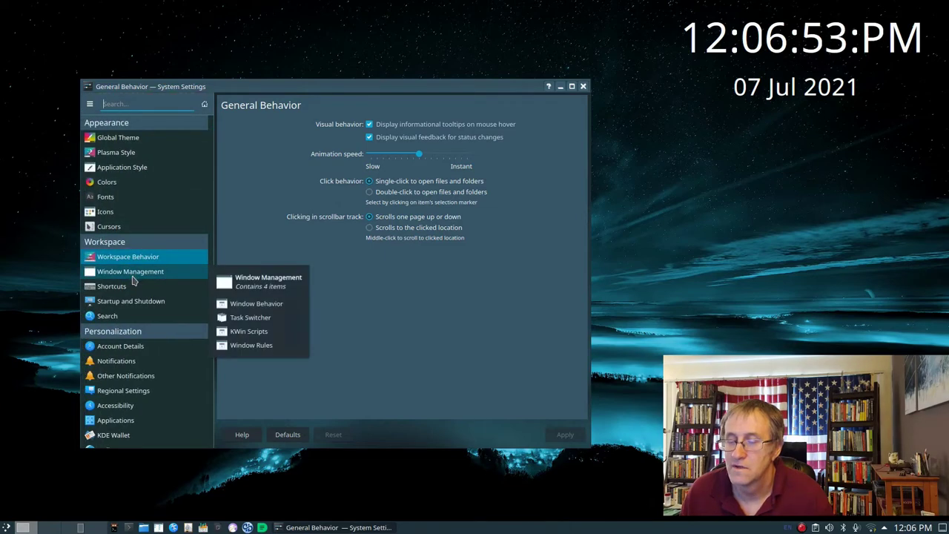
left_click(134, 274)
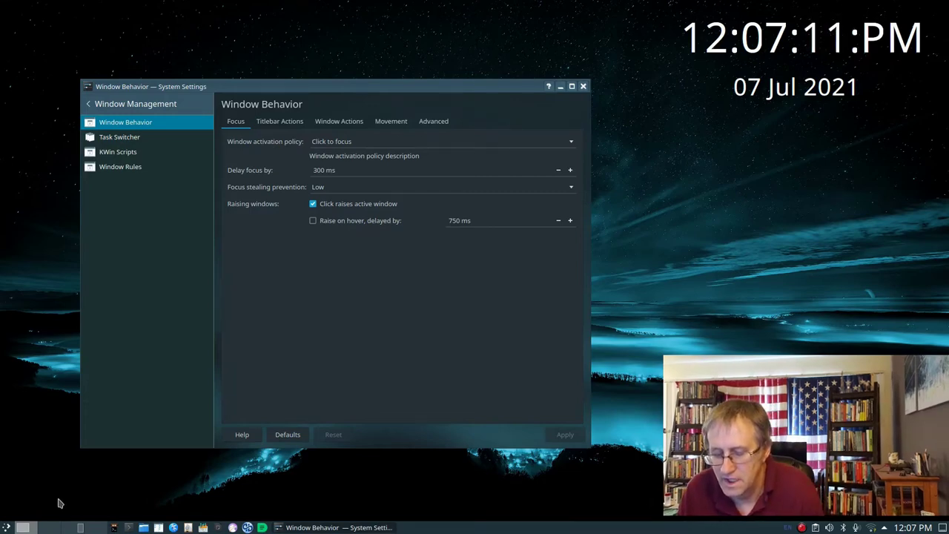
Launch the Kate text editor and switch focus back and forth between its window and System Settings.
key("ctrl+alt+k")
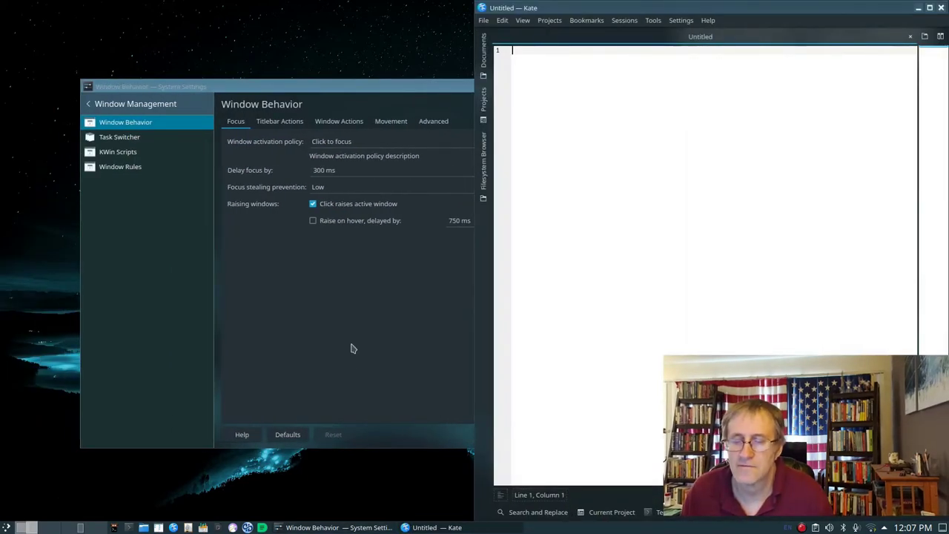
left_click(259, 295)
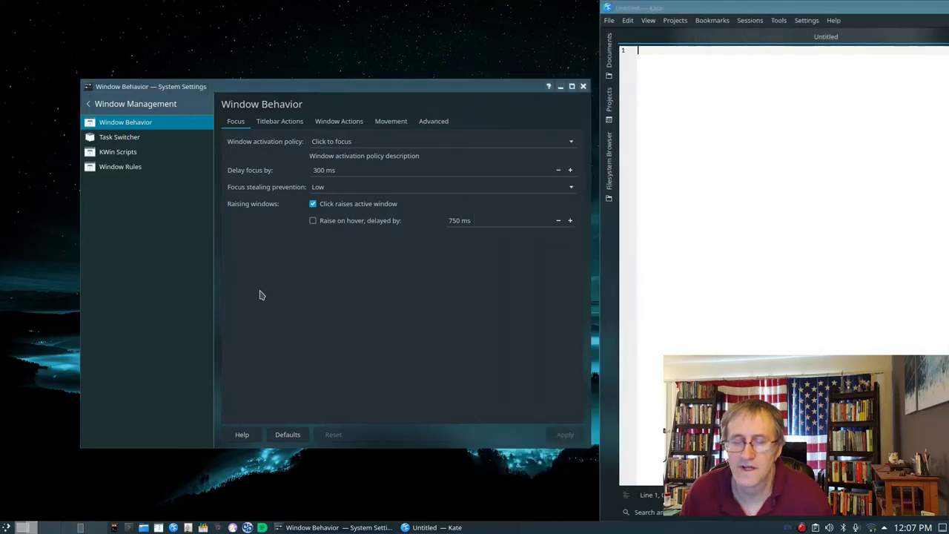
left_click(728, 294)
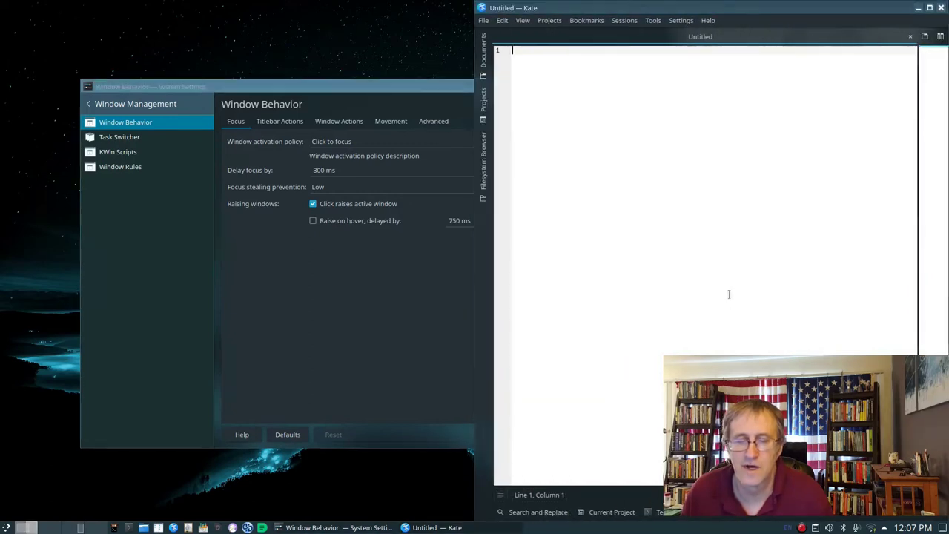
left_click(413, 351)
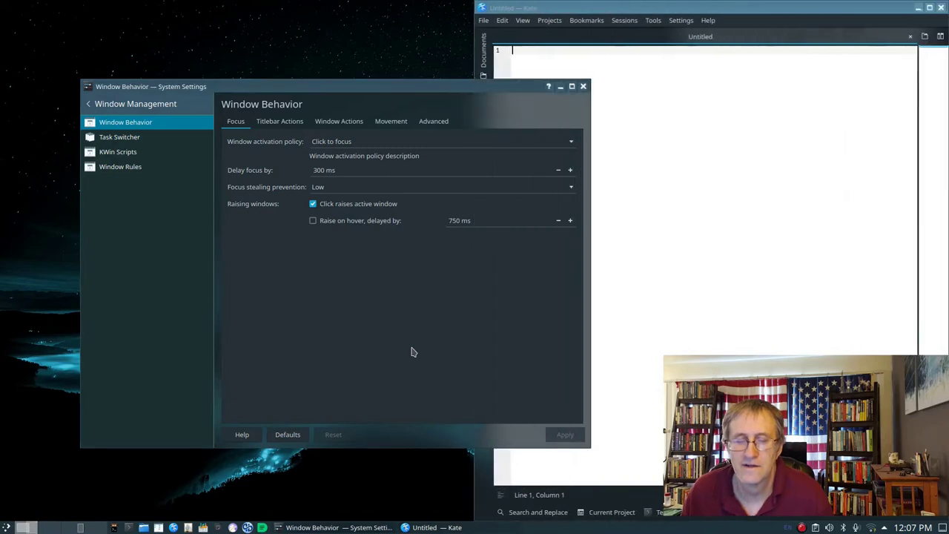
left_click(724, 265)
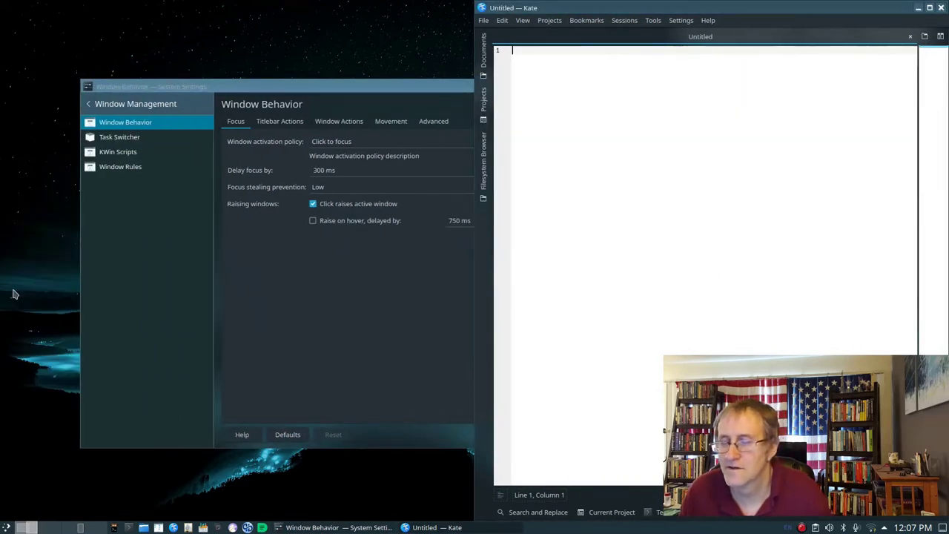
Return to System Settings to check the KWin scripts and look through the Global Shortcuts list of applications and system services.
left_click(123, 154)
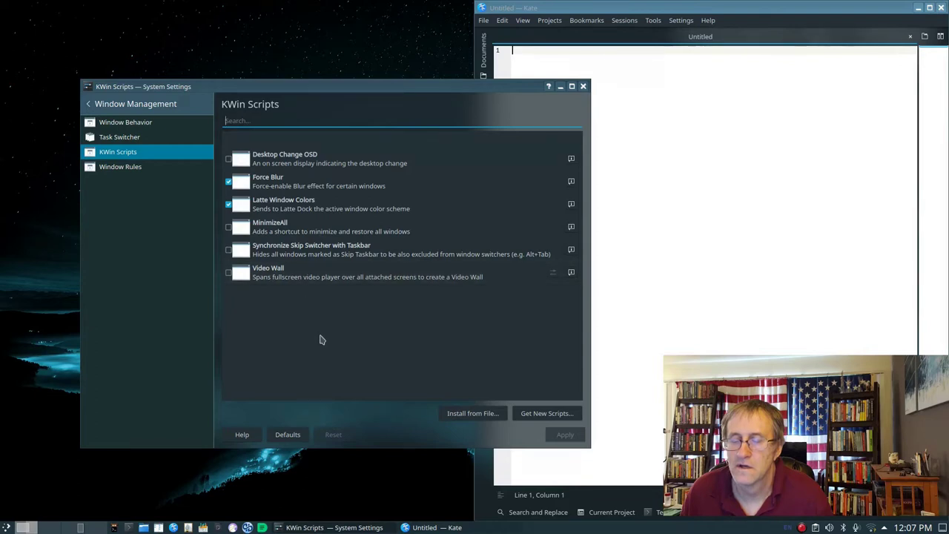
left_click(113, 106)
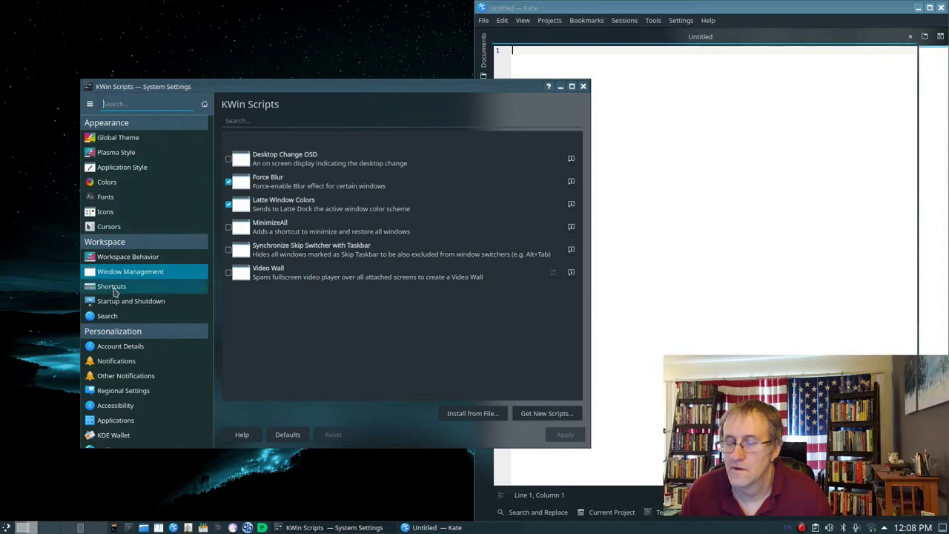
left_click(113, 288)
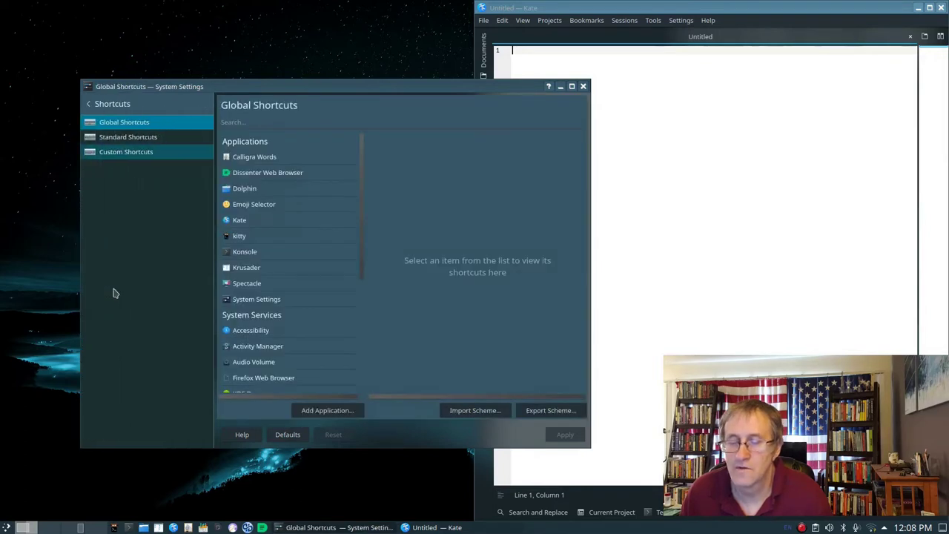
scroll(310, 225, "down", 5)
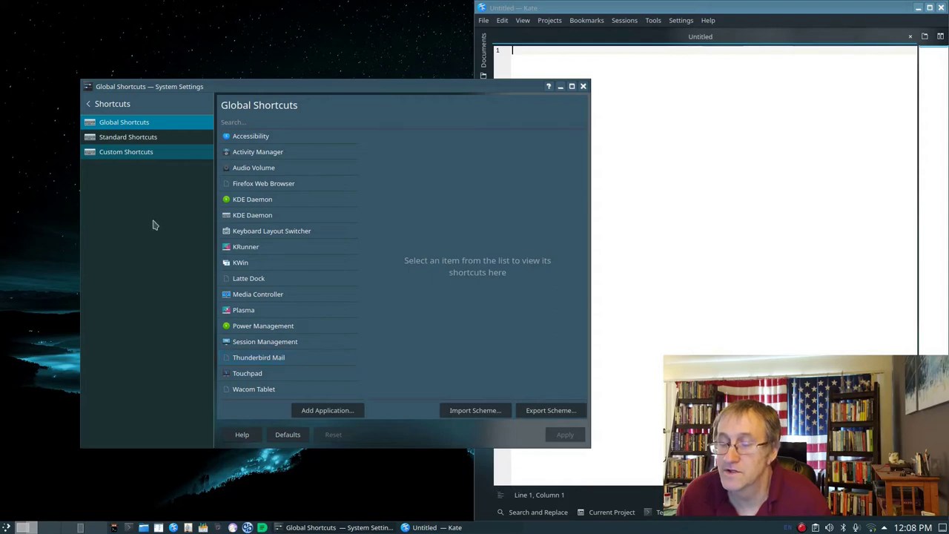
left_click(99, 104)
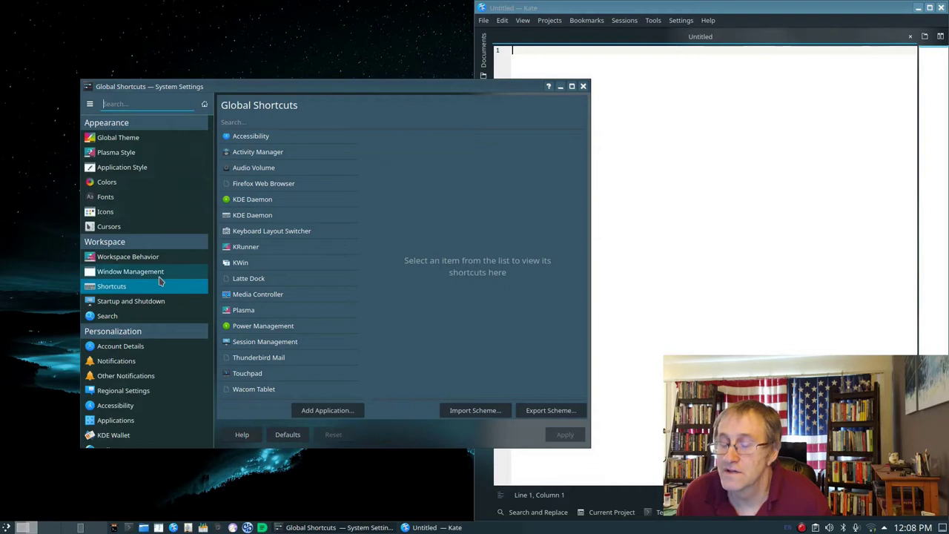
Review the Login Screen (SDDM), Desktop Session and Splash Screen options under Startup and Shutdown.
scroll(158, 278, "down", 1)
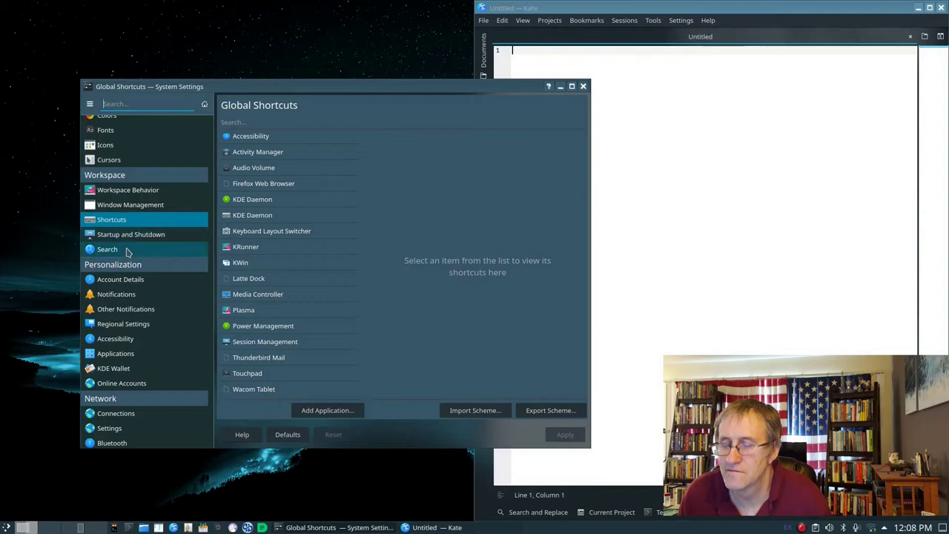
mouse_move(127, 253)
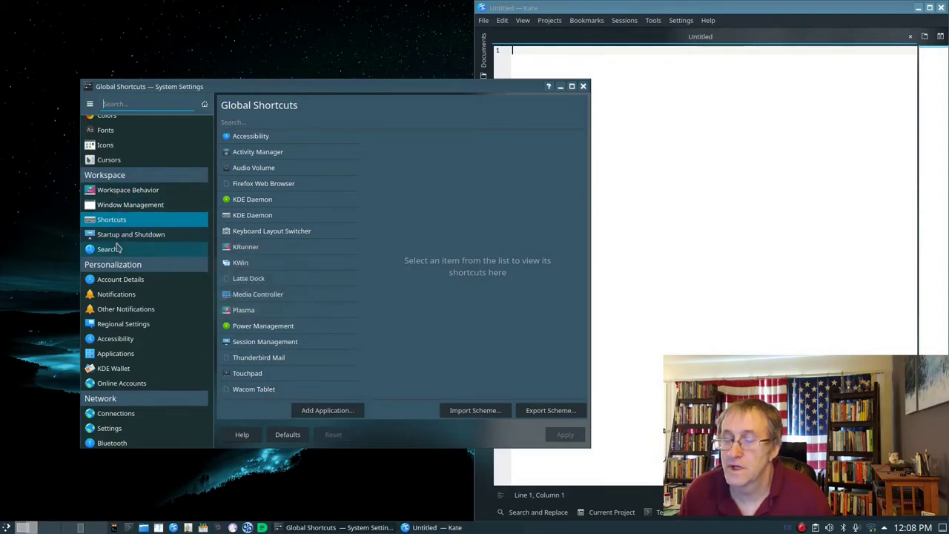
left_click(130, 234)
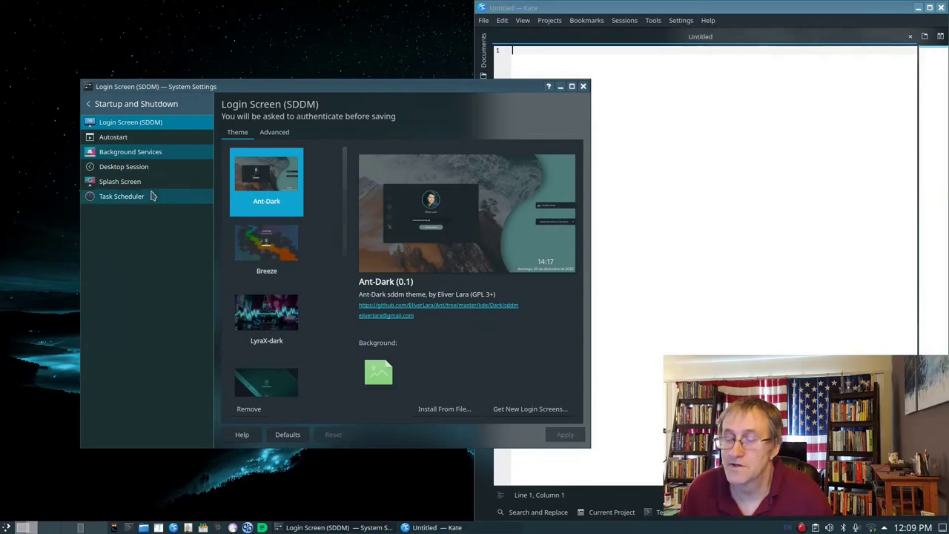
left_click(116, 174)
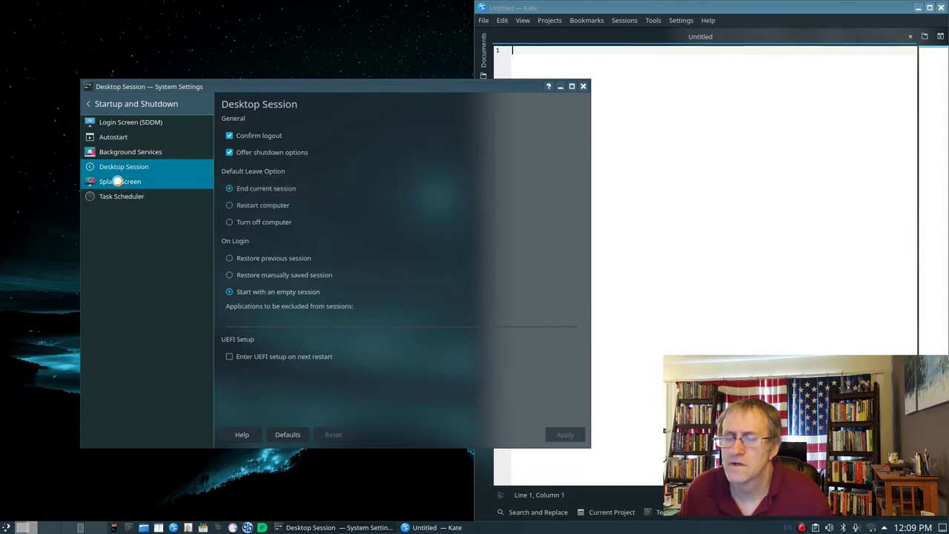
left_click(119, 186)
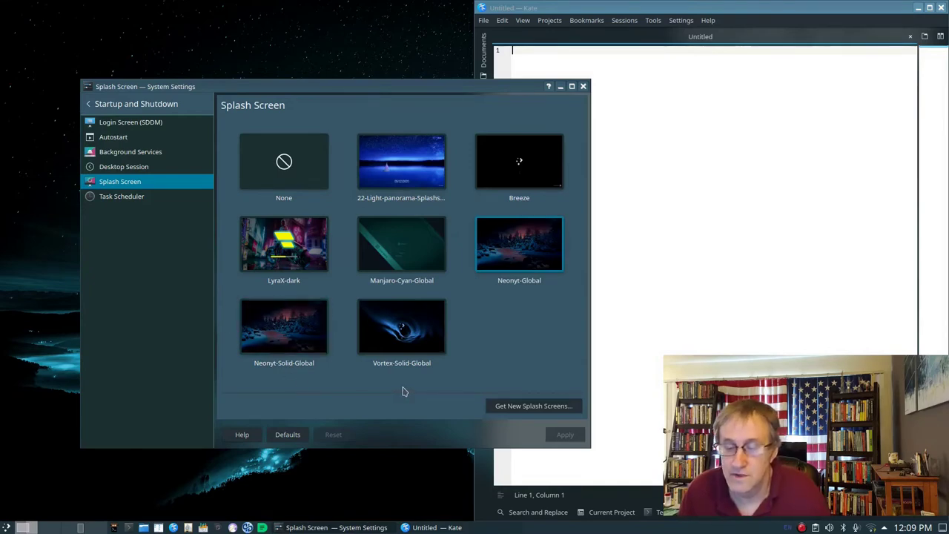
mouse_move(280, 331)
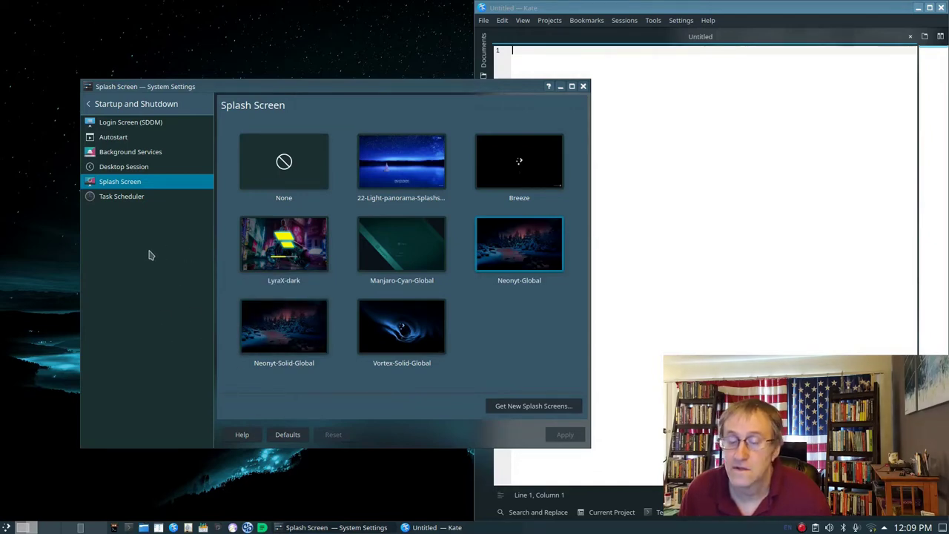
Check the Task Scheduler page under Startup and Shutdown, and preview what the Search category contains.
left_click(117, 197)
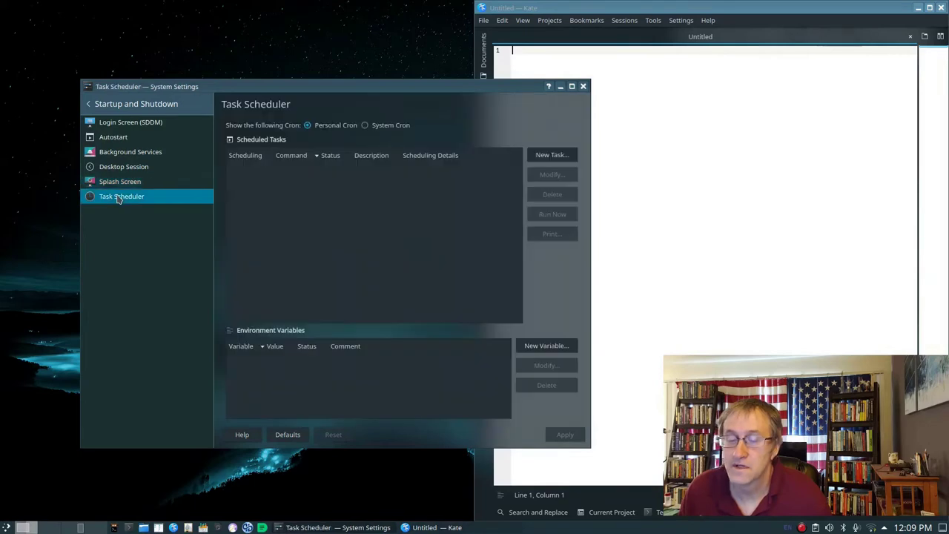
left_click(116, 104)
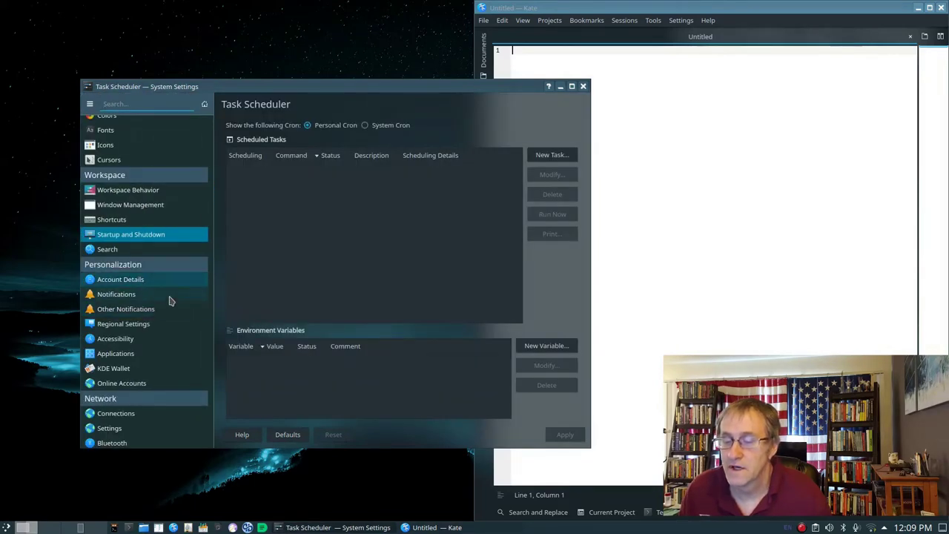
mouse_move(136, 254)
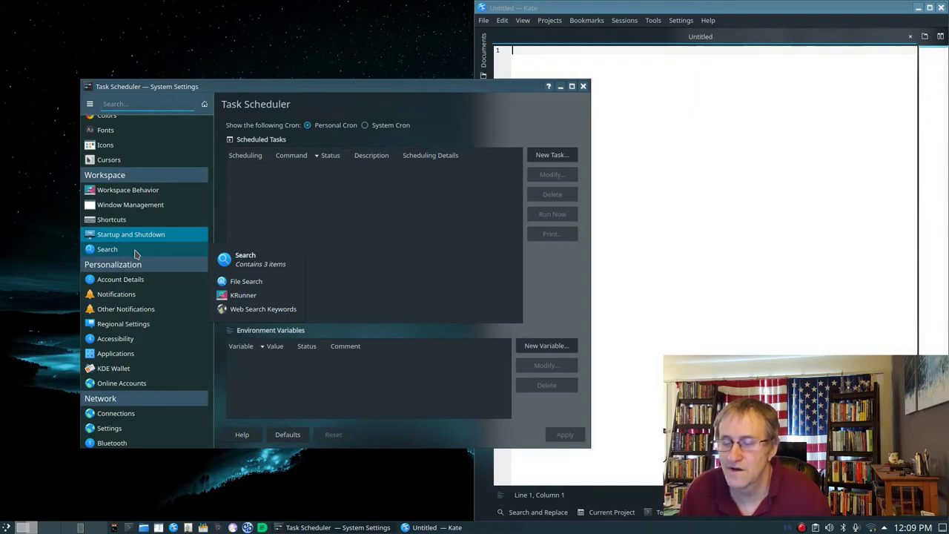
Review the Default Applications and File Associations pages in the Applications category, and return to the category list.
scroll(146, 353, "down", 3)
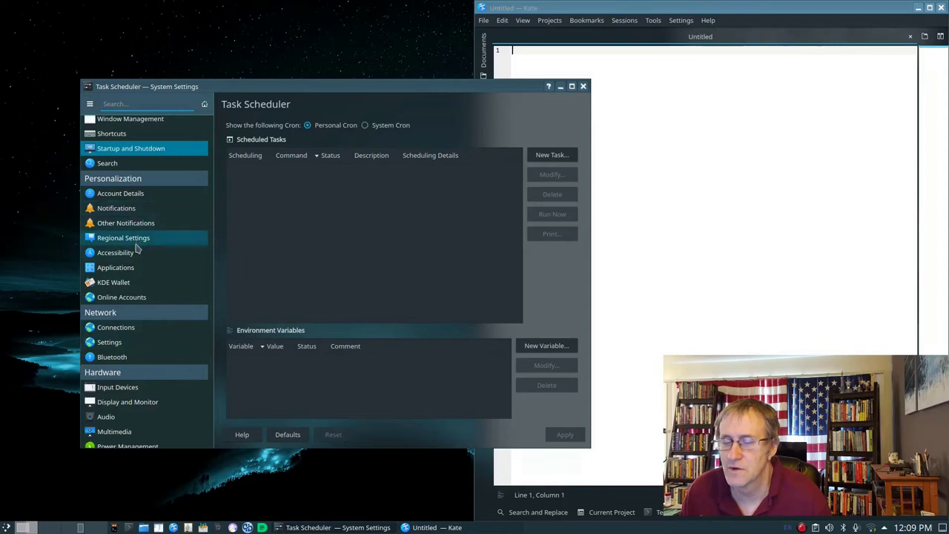
left_click(123, 271)
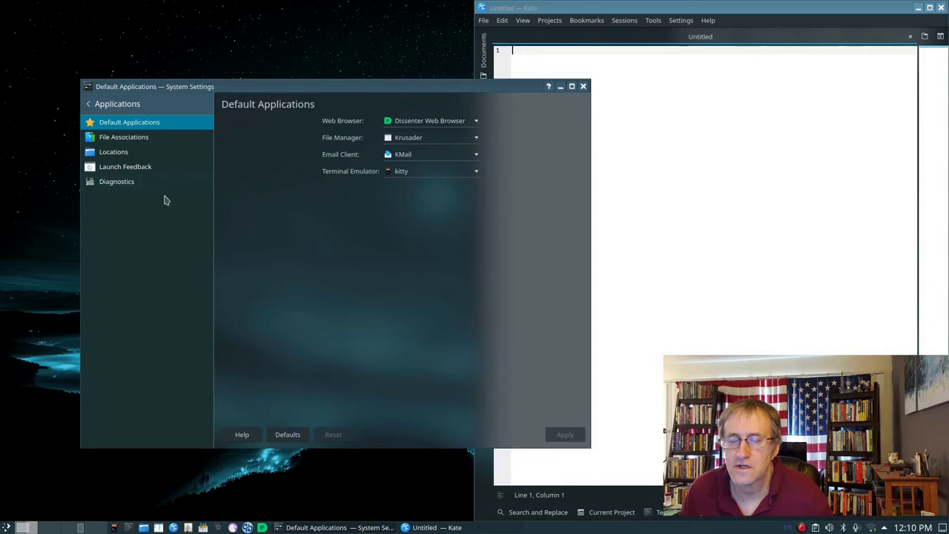
left_click(116, 141)
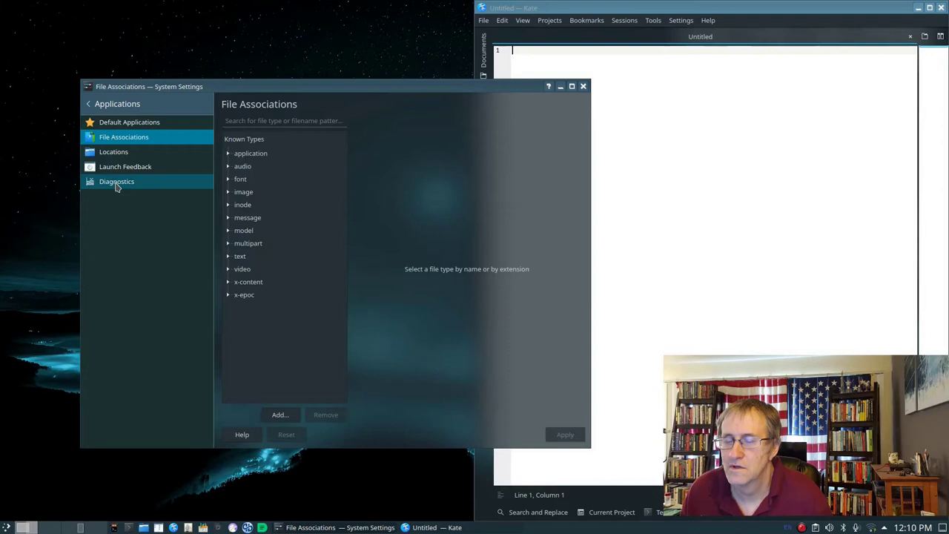
left_click(97, 103)
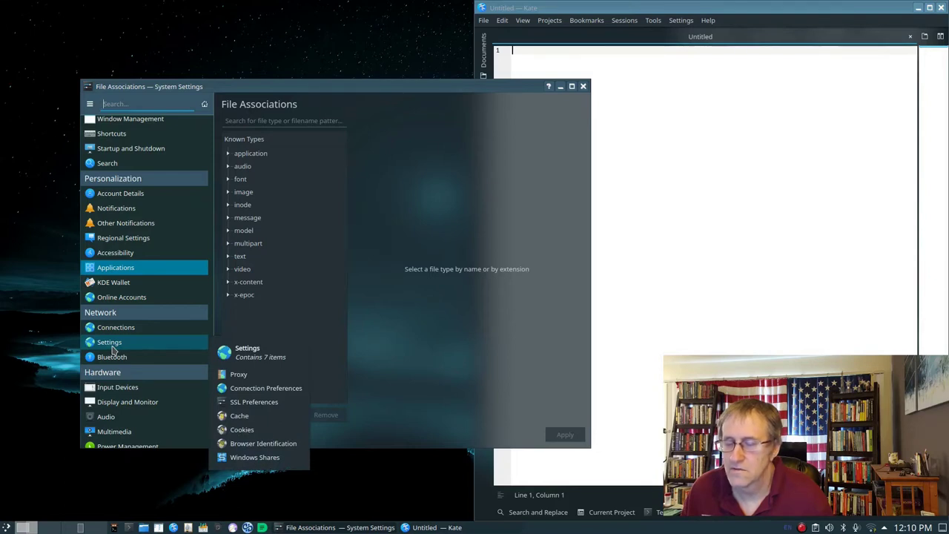
Review the Keyboard hardware settings under Input Devices and look through the advanced Caps Lock behavior options.
scroll(113, 363, "down", 5)
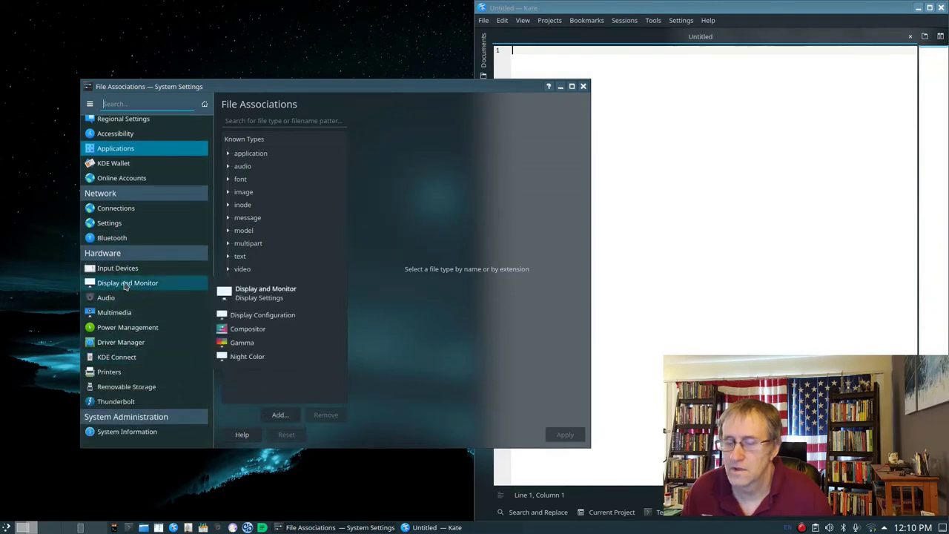
left_click(113, 269)
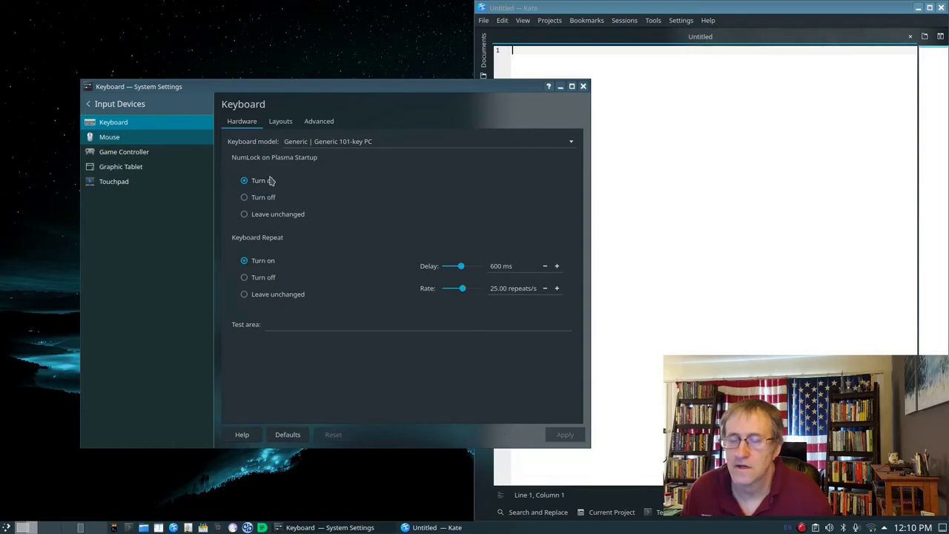
left_click(313, 126)
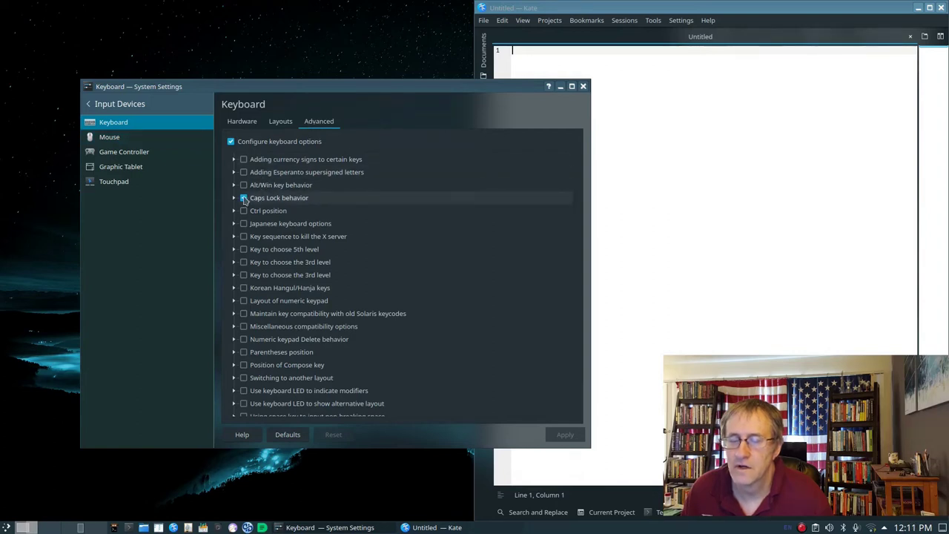
left_click(233, 201)
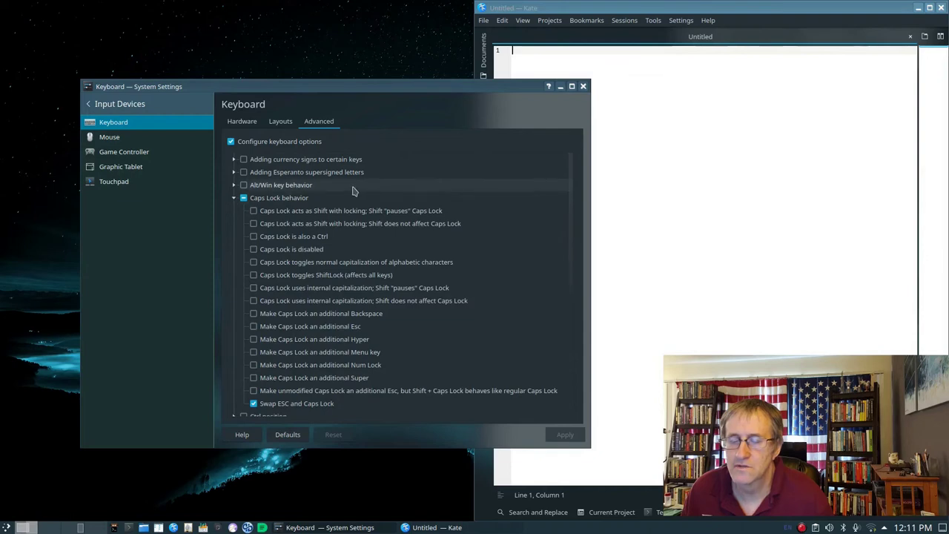
scroll(365, 191, "down", 2)
scroll(365, 191, "up", 2)
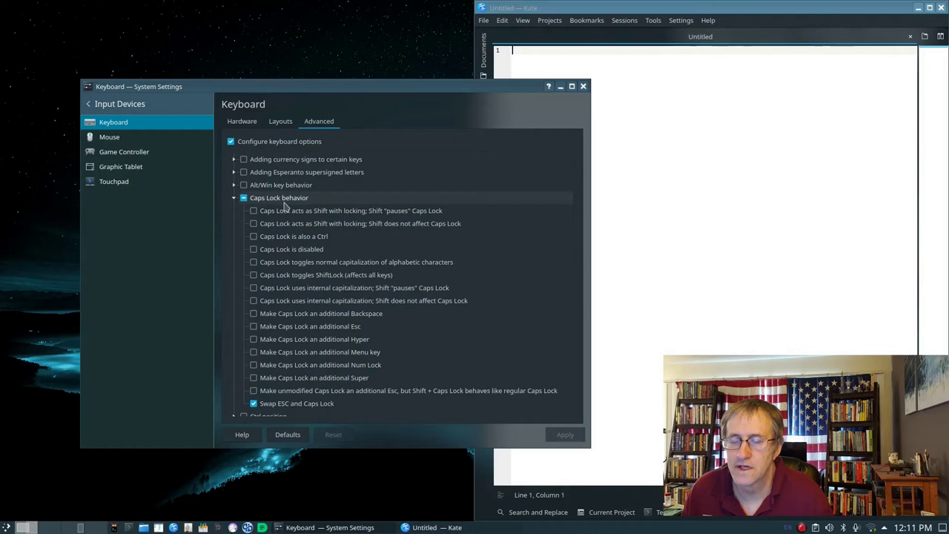
scroll(311, 202, "down", 2)
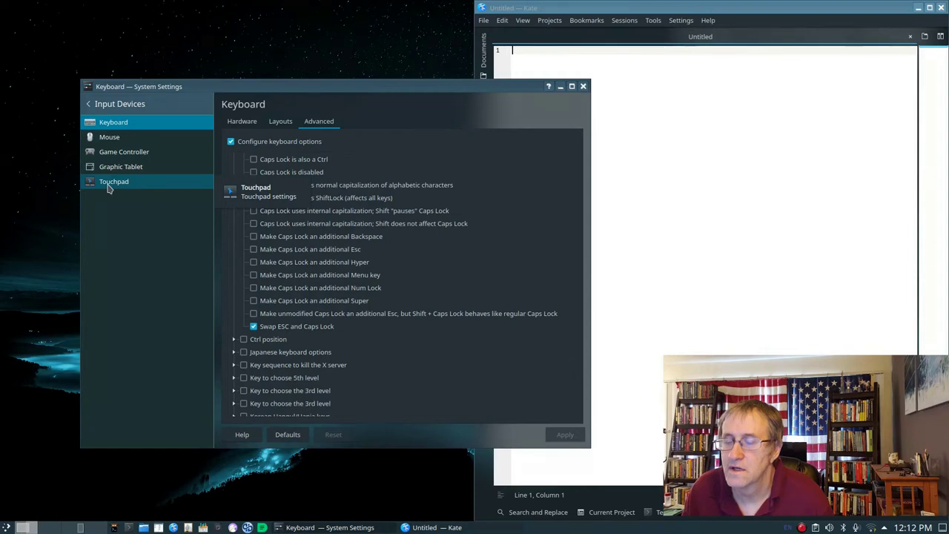
Review the Mouse, Game Controller and Touchpad settings under Input Devices, and return to the category list.
left_click(109, 137)
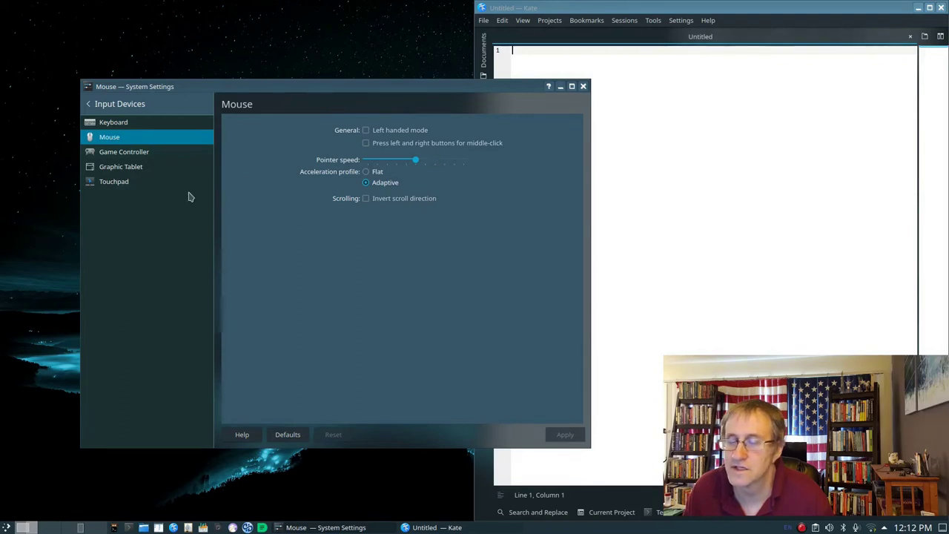
left_click(115, 157)
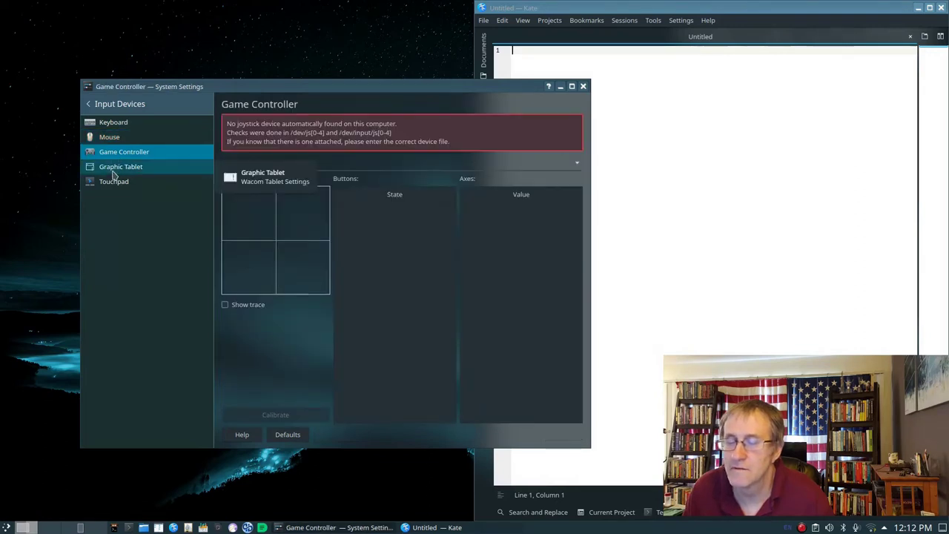
left_click(112, 186)
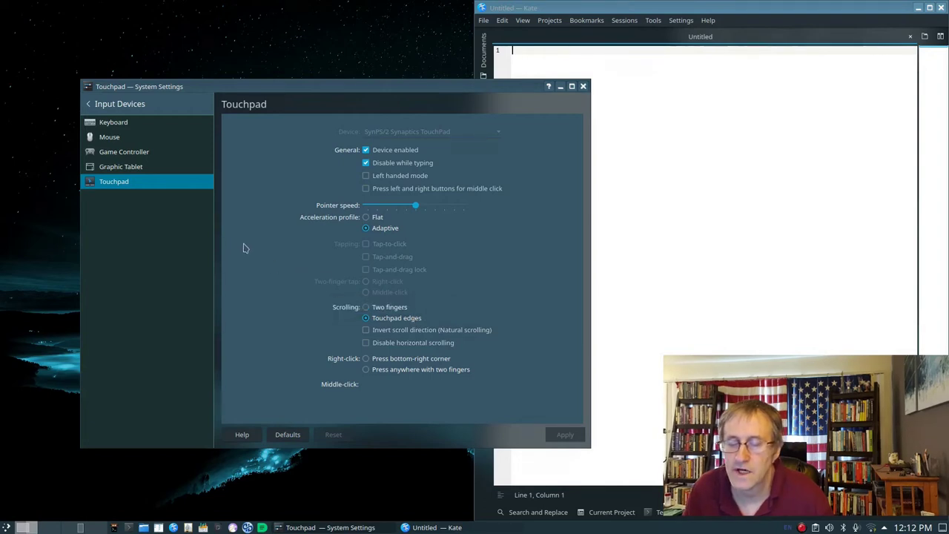
left_click(119, 109)
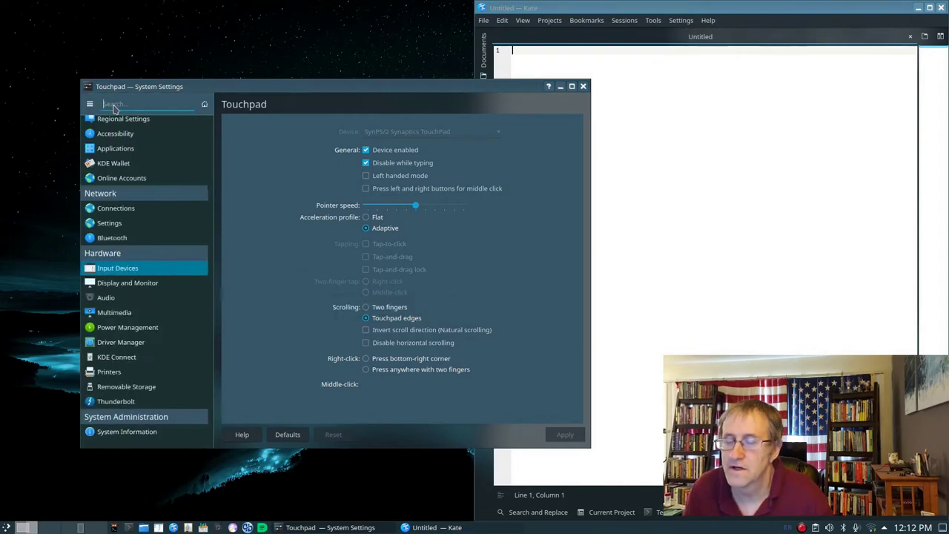
Look at the Audio CDs settings under Multimedia and the On AC Power energy saving options under Power Management.
left_click(110, 314)
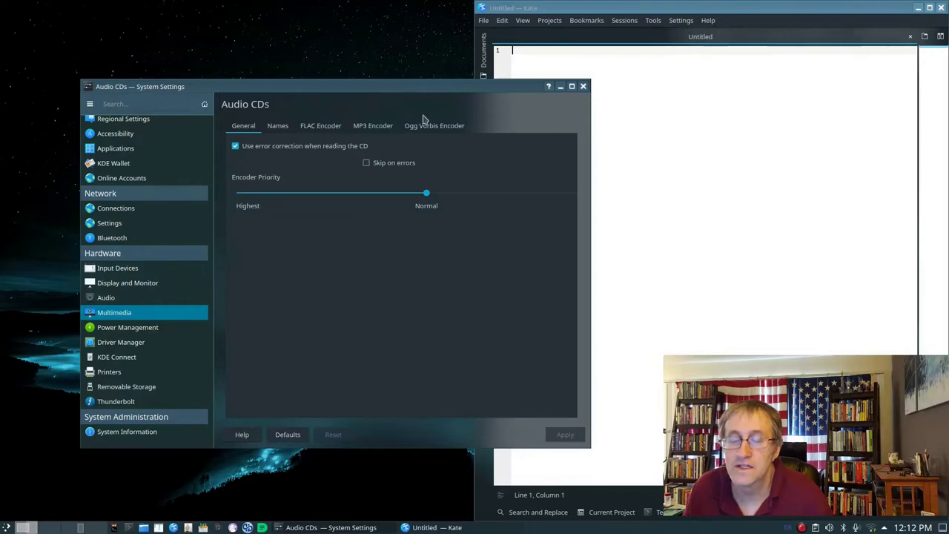
left_click(114, 327)
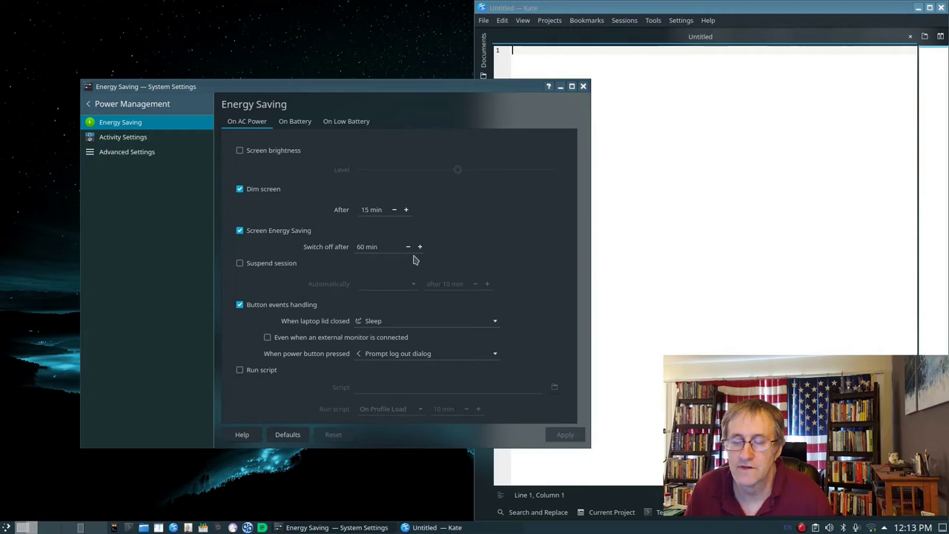
scroll(417, 259, "down", 5)
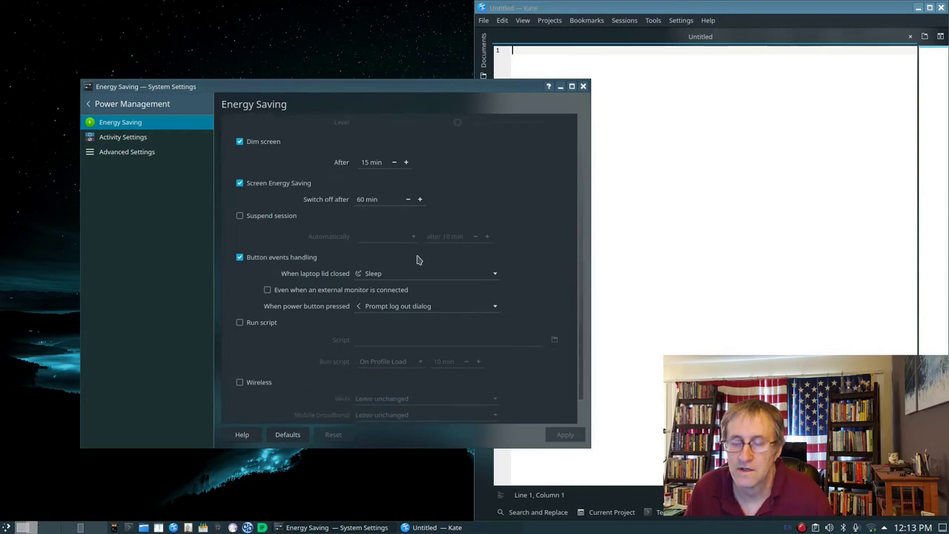
scroll(417, 259, "down", 1)
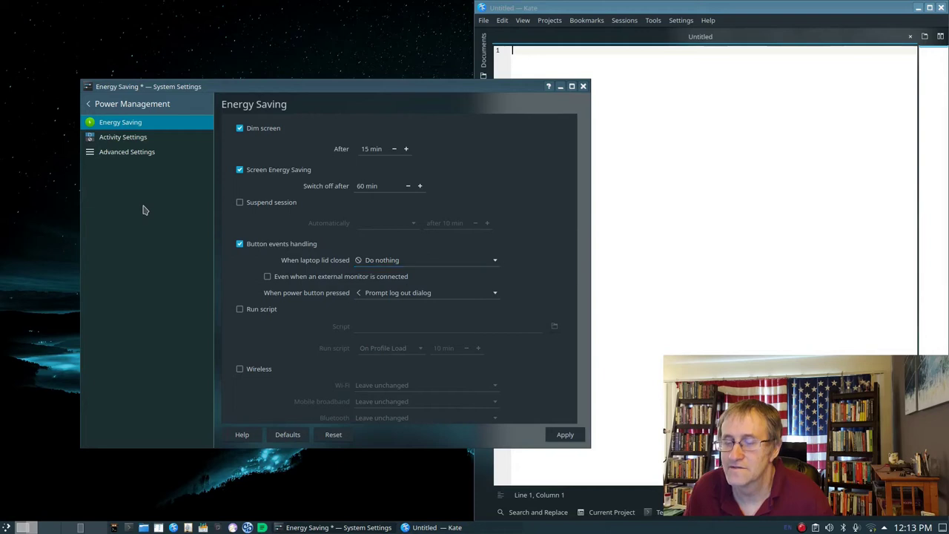
Try to open Activity Settings and Advanced Settings under Power Management, cancelling the apply-or-discard request each time.
left_click(119, 140)
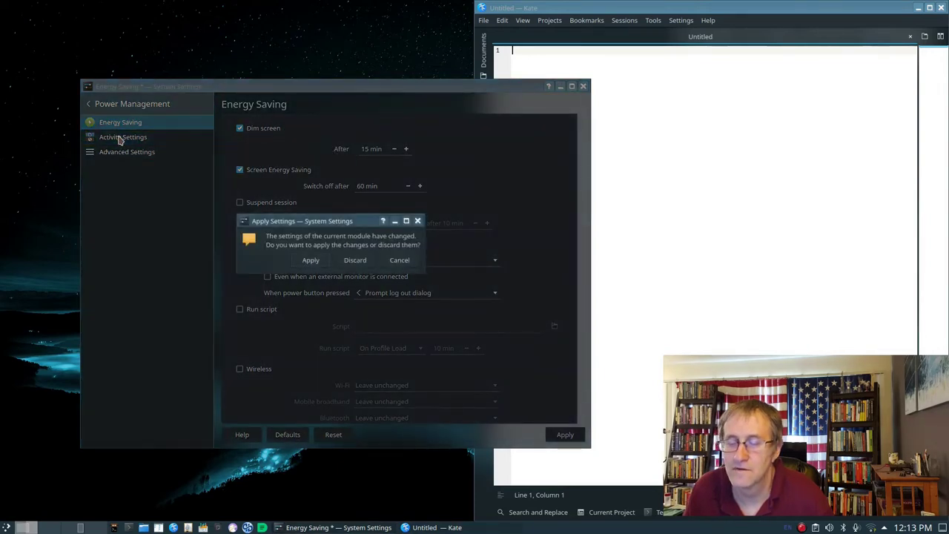
left_click(399, 261)
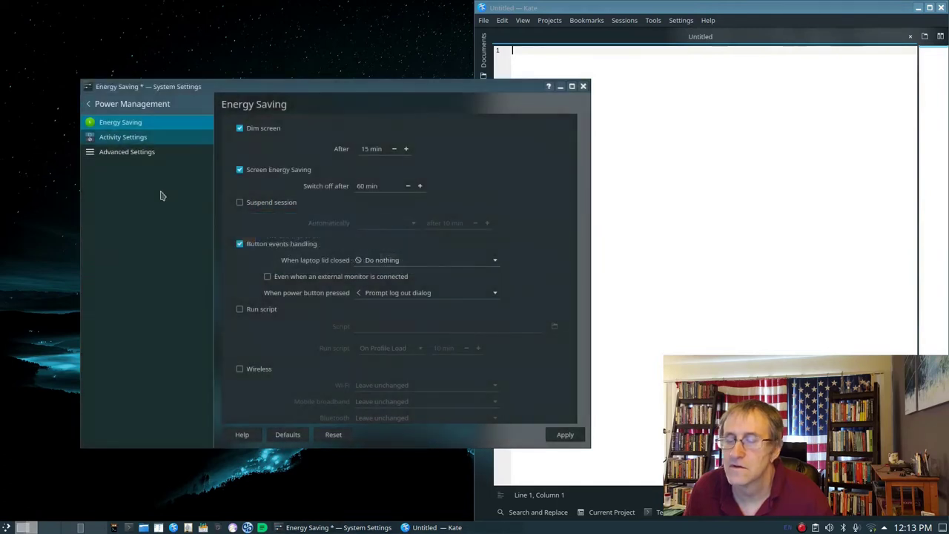
left_click(123, 153)
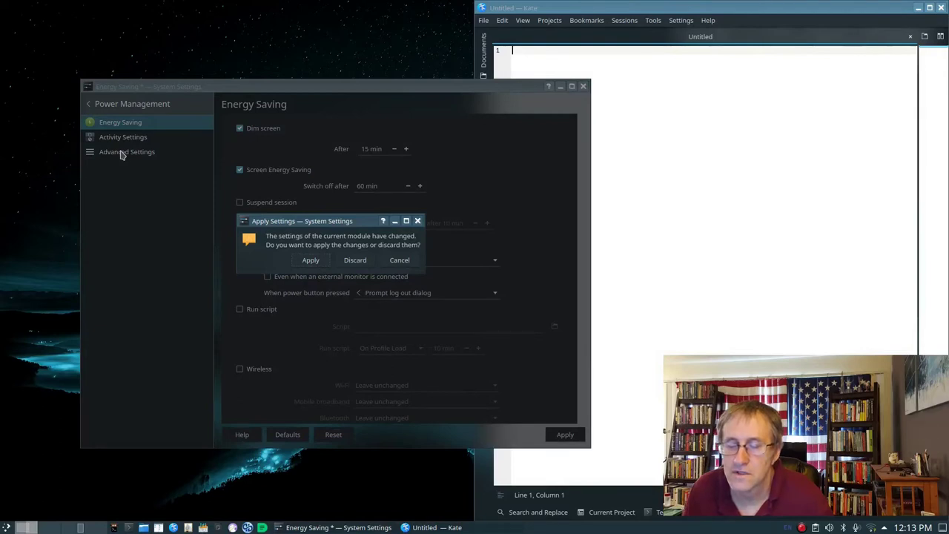
left_click(399, 260)
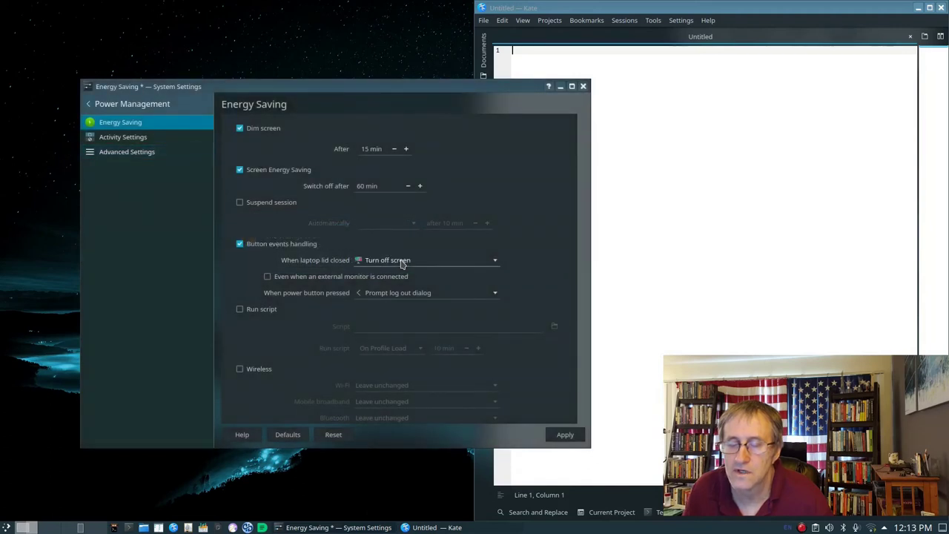
Leave Power Management for the System Information page, discarding the unsaved Energy Saving changes.
left_click(114, 107)
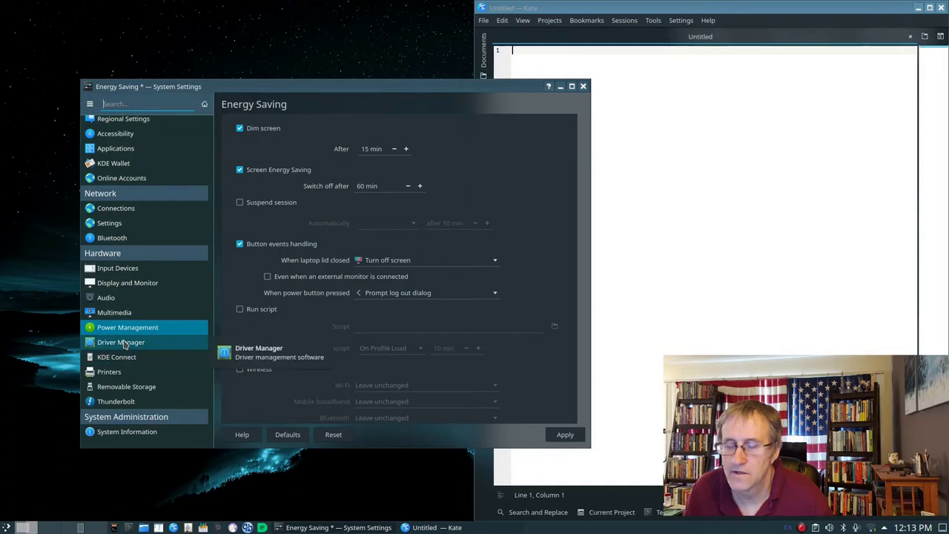
left_click(132, 435)
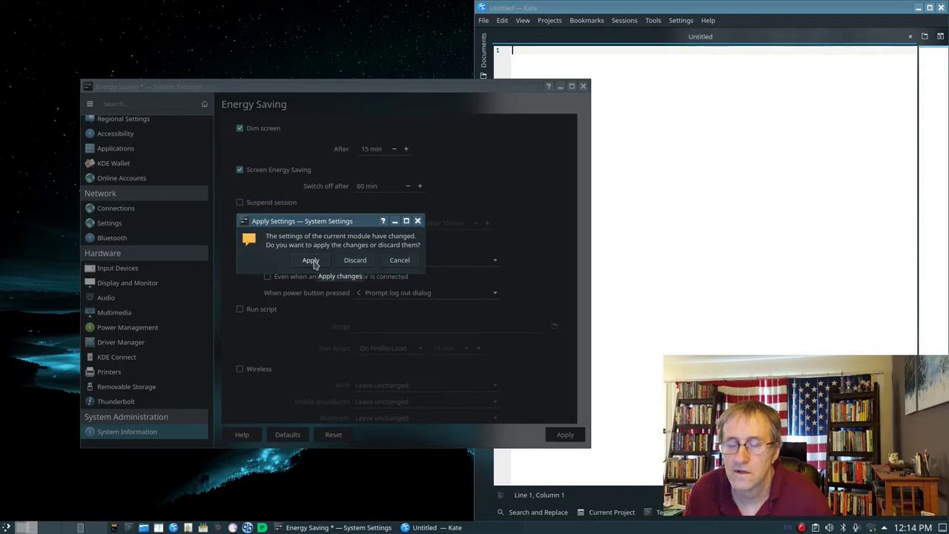
left_click(356, 261)
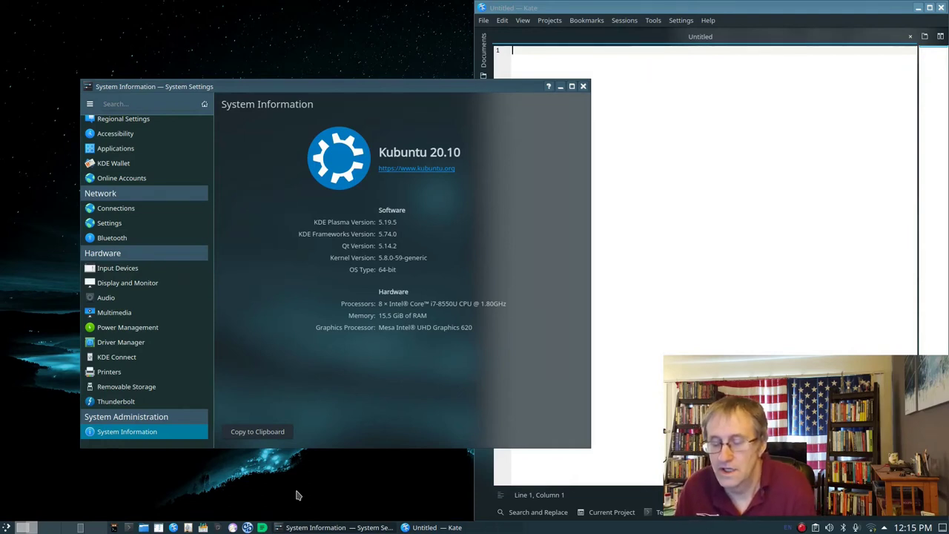
Switch to the second virtual desktop and start a tmux session in a new terminal window.
key("ctrl+F2")
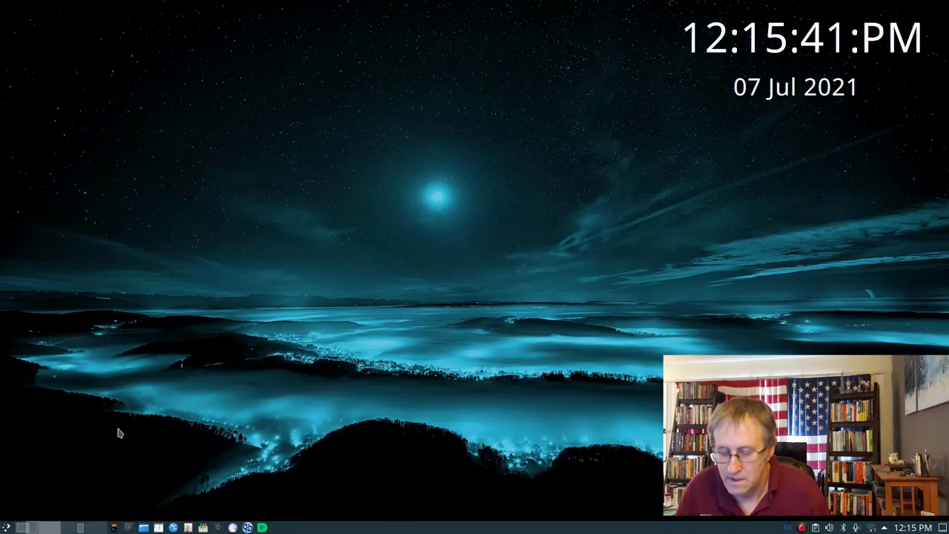
key("ctrl+alt+t")
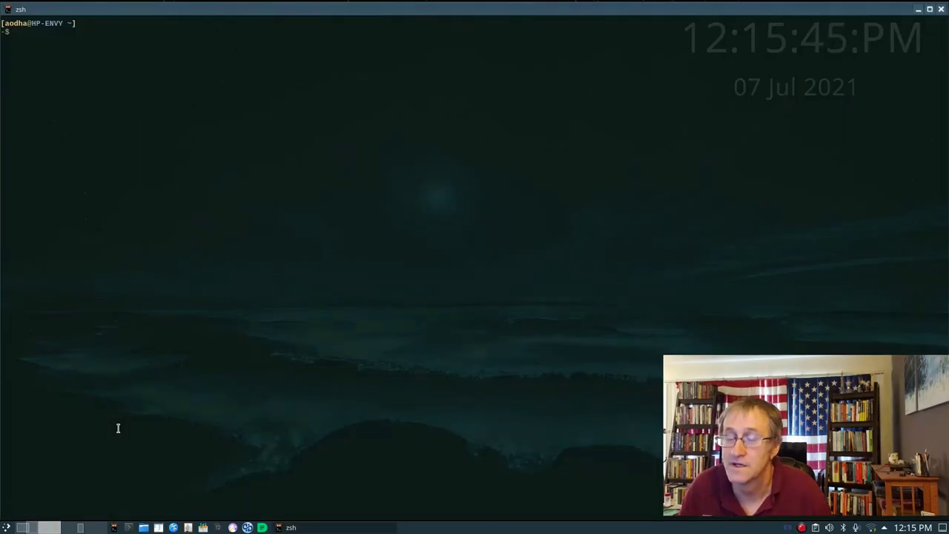
type("tmux")
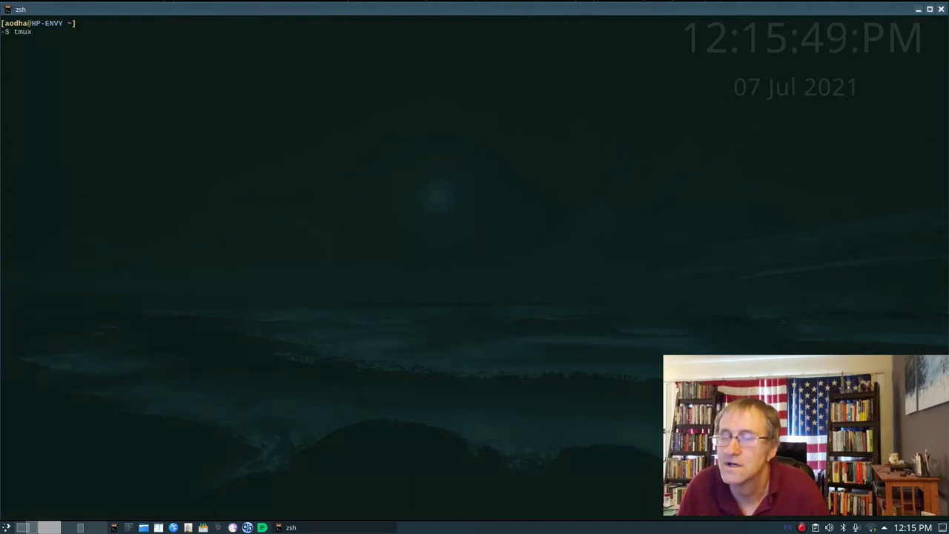
key("Return")
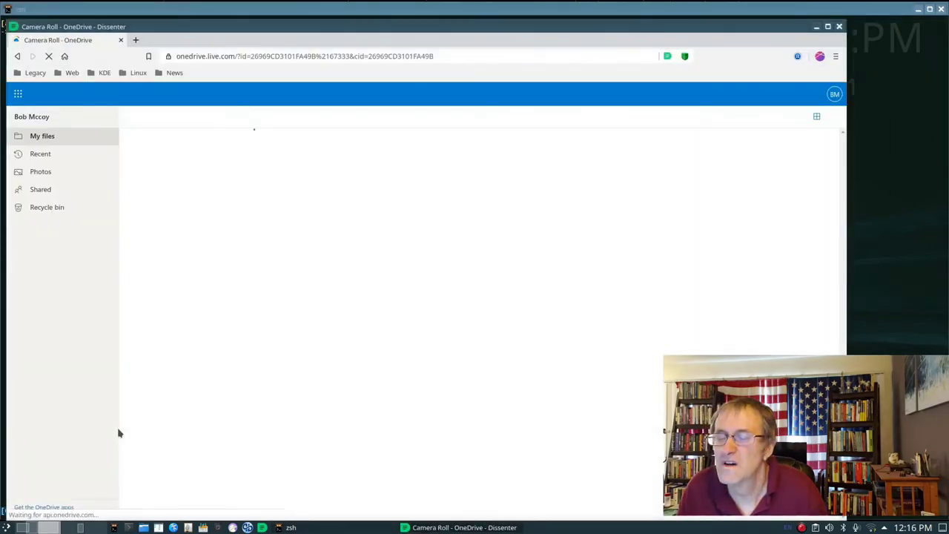
Close the browser window showing OneDrive and exit the tmux session in the terminal.
left_click(838, 26)
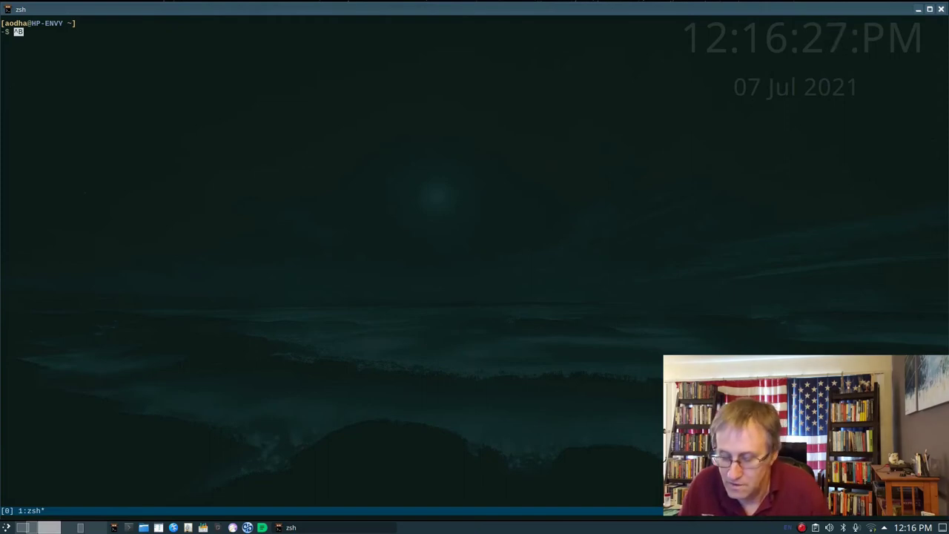
key("Return")
type("exit")
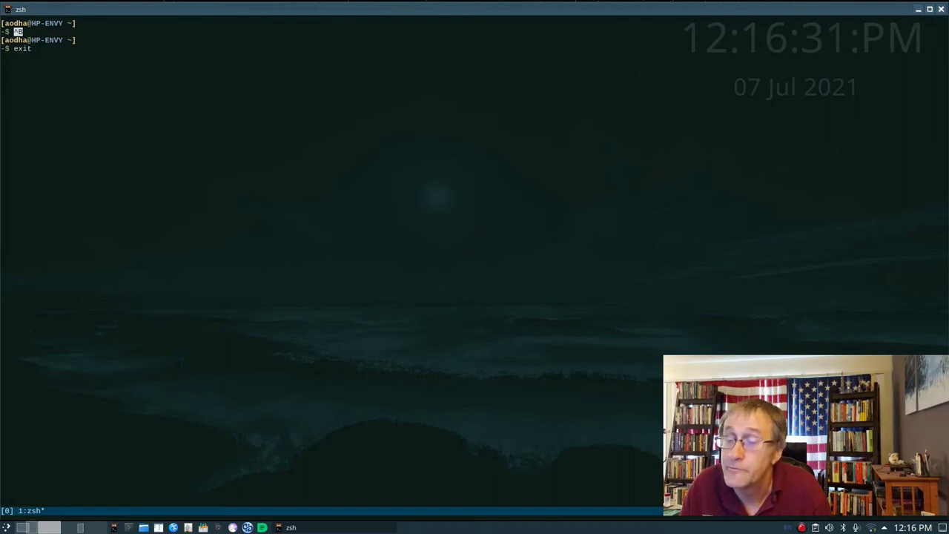
key("Return")
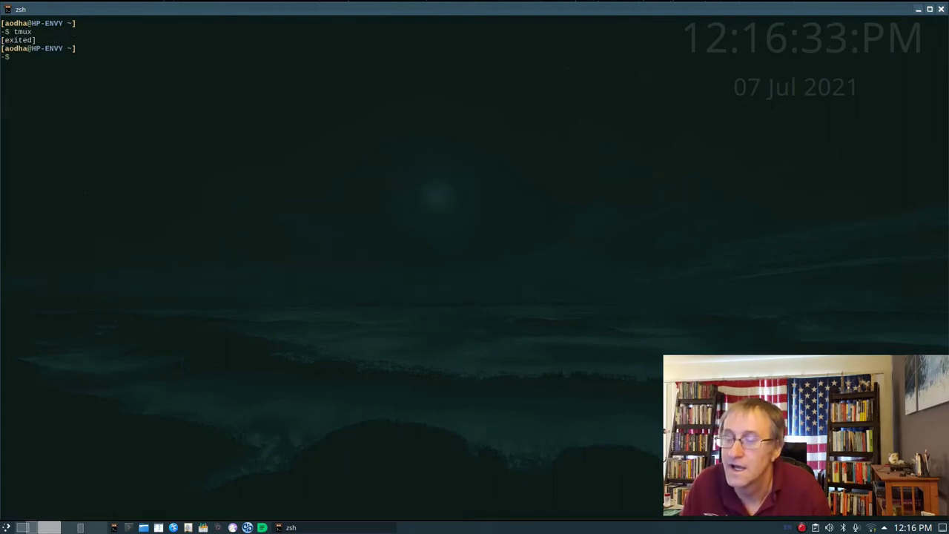
Exit the shell to close the terminal window, and switch to the fourth virtual desktop holding Krusader and Kate.
type("e")
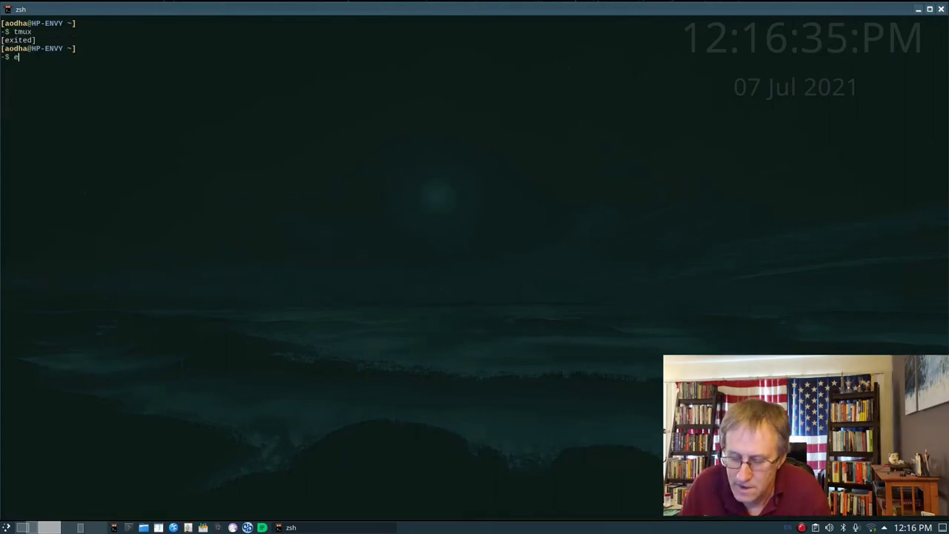
type("xit")
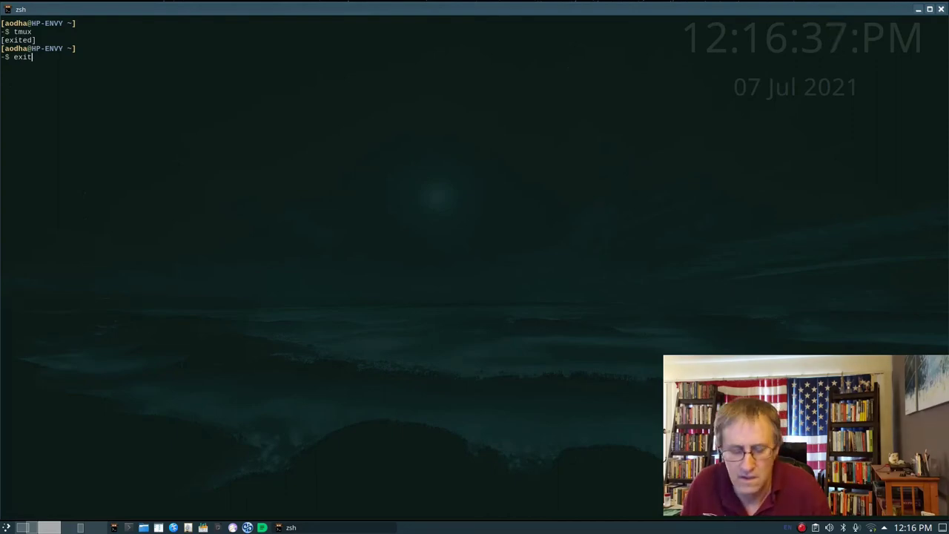
key("Return")
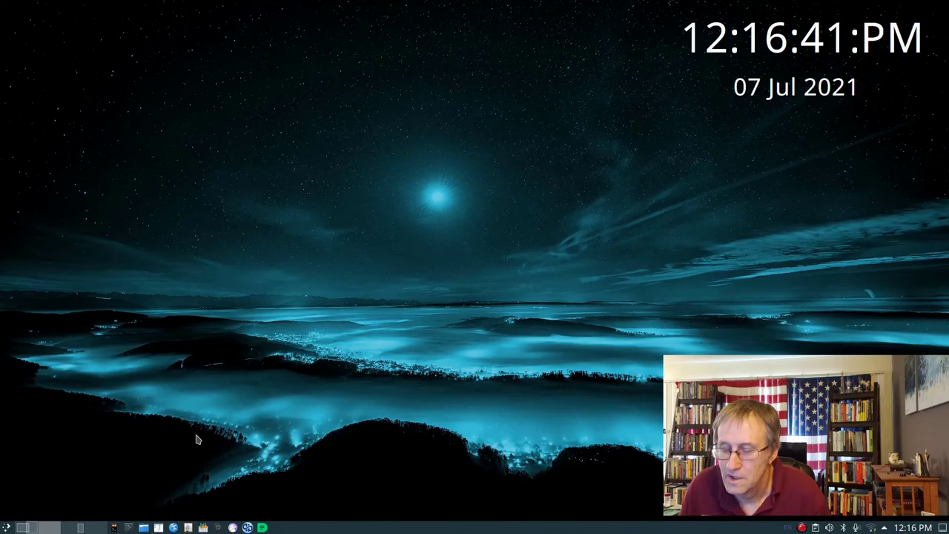
scroll(196, 440, "down", 2)
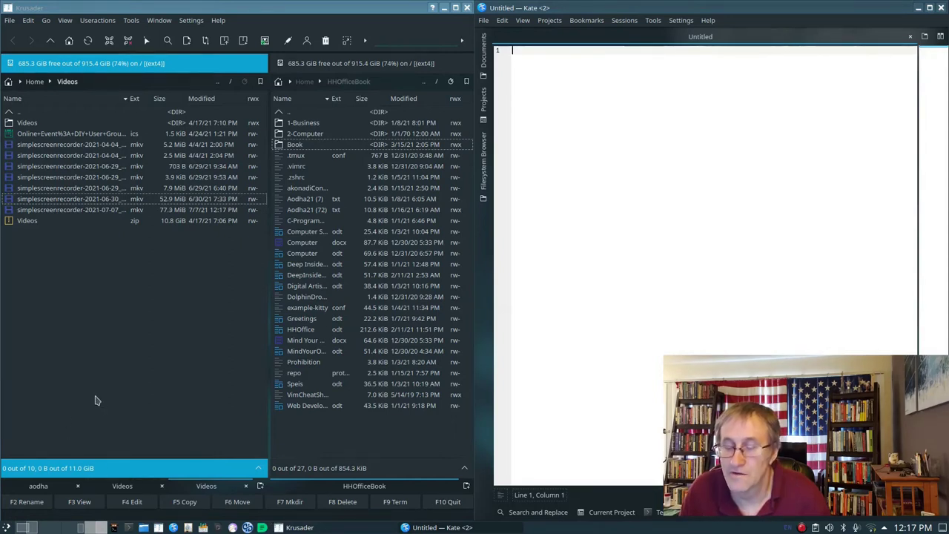
Open the Krusader Handbook, look through its table of contents and list of figures, and close the Help Center.
left_click(219, 20)
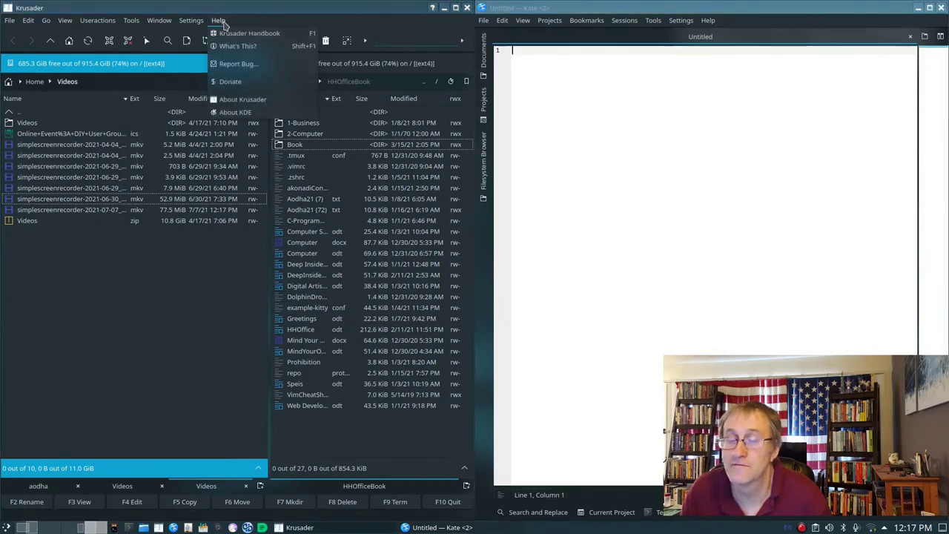
left_click(244, 34)
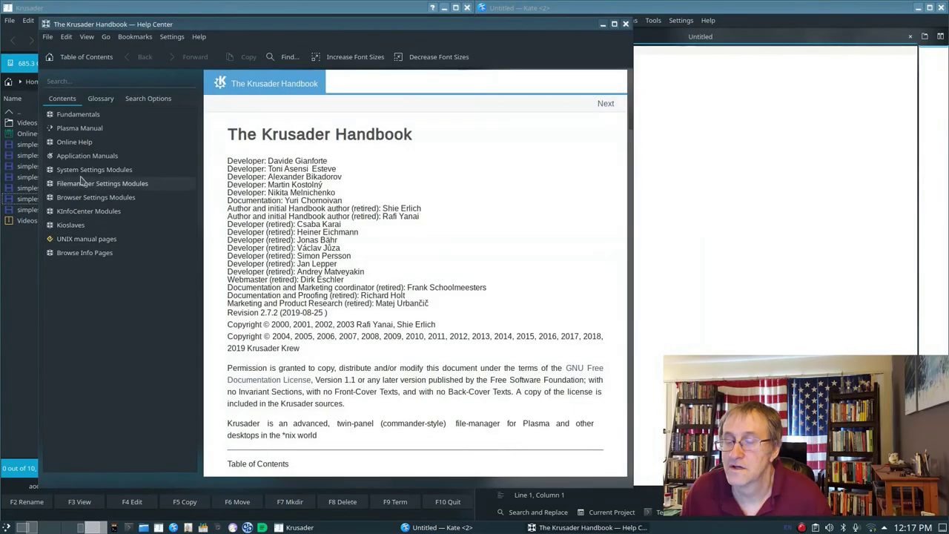
scroll(306, 160, "down", 5)
scroll(306, 159, "down", 3)
scroll(306, 159, "down", 9)
scroll(306, 159, "down", 8)
scroll(306, 160, "down", 10)
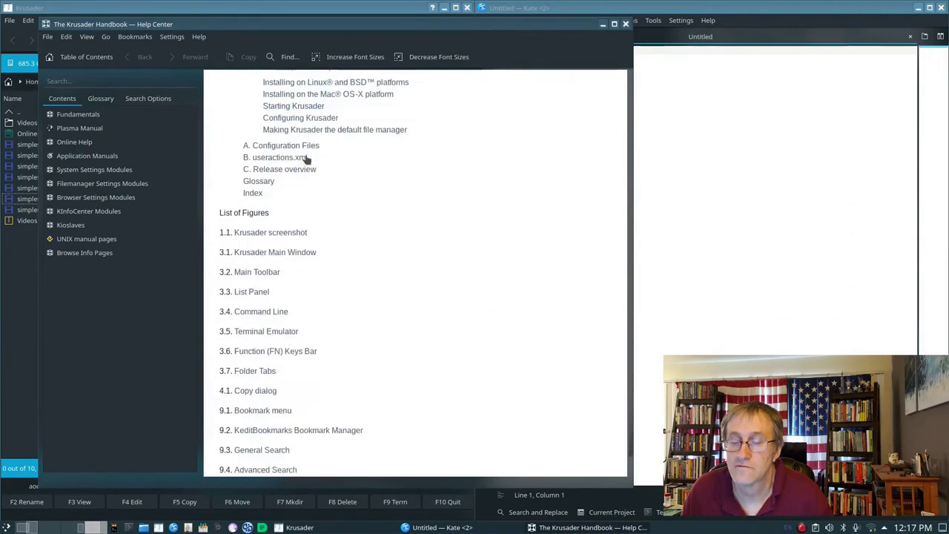
scroll(306, 159, "down", 4)
scroll(307, 159, "up", 2)
scroll(306, 159, "up", 15)
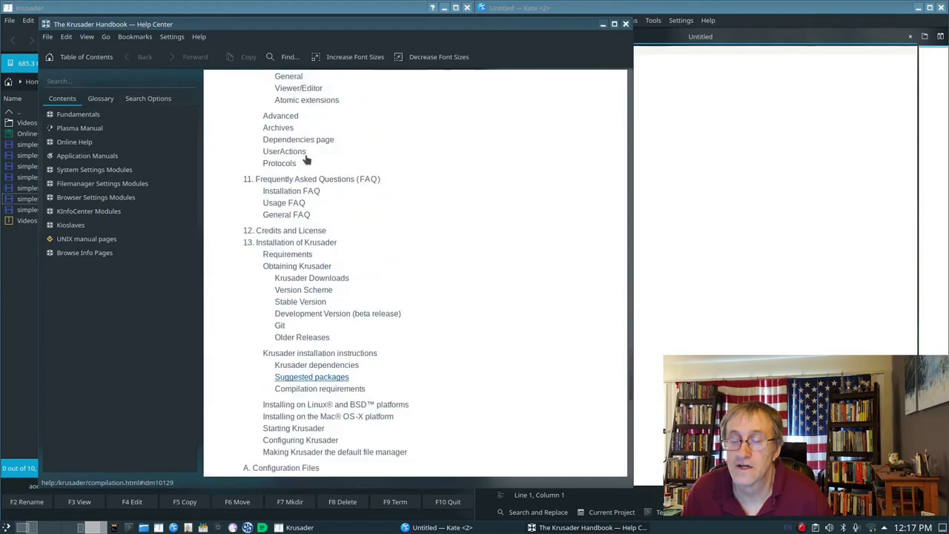
left_click(625, 24)
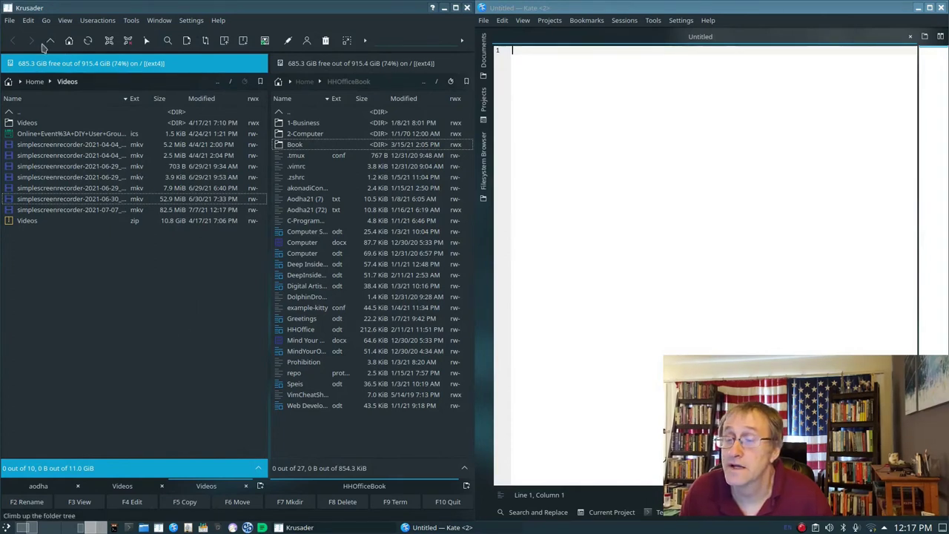
left_click(27, 21)
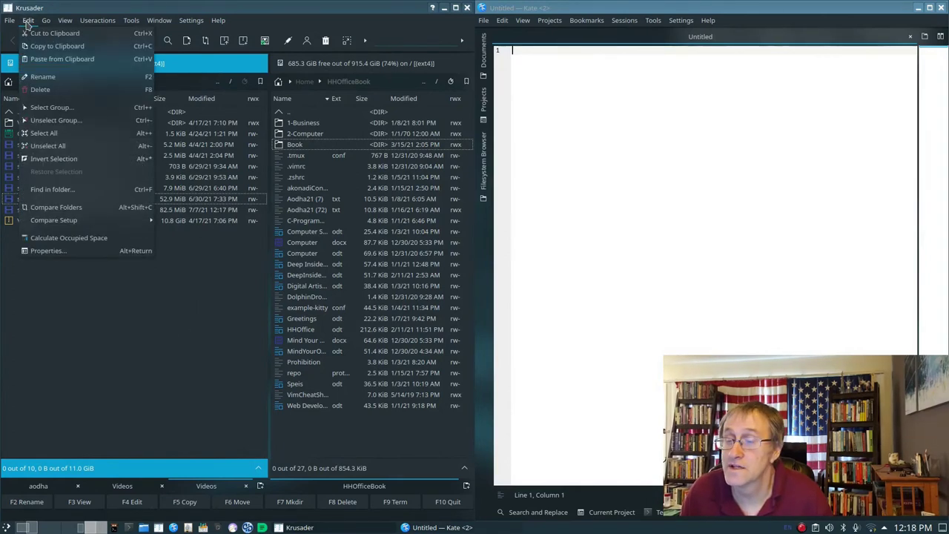
mouse_move(45, 25)
mouse_move(64, 24)
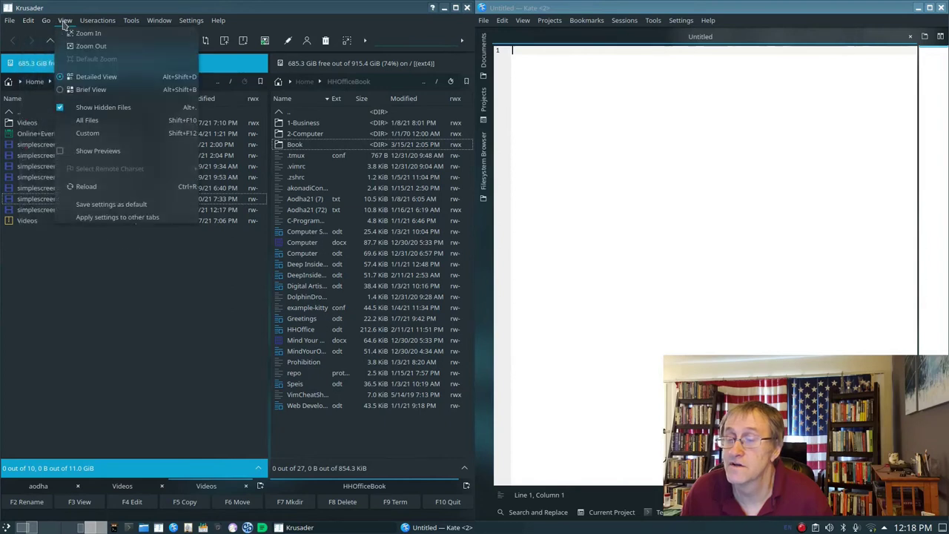
mouse_move(156, 22)
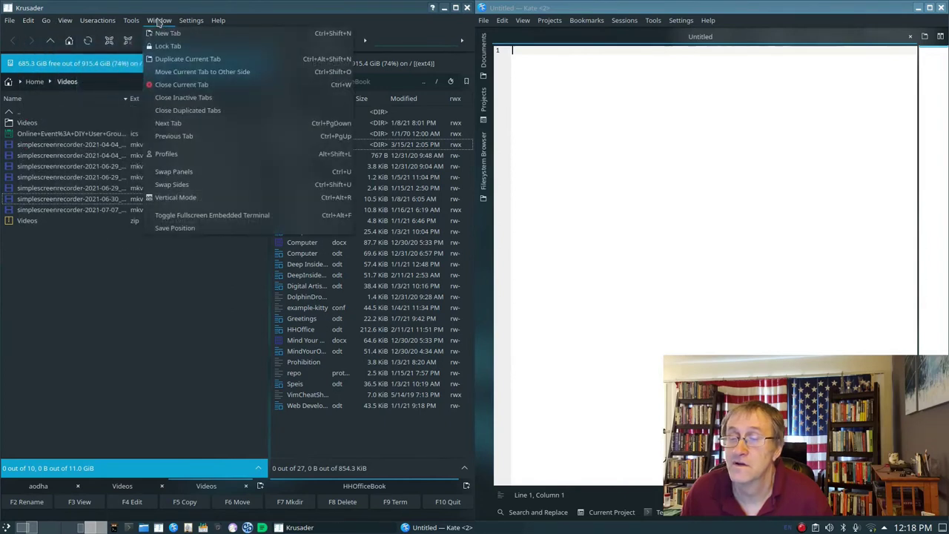
mouse_move(218, 20)
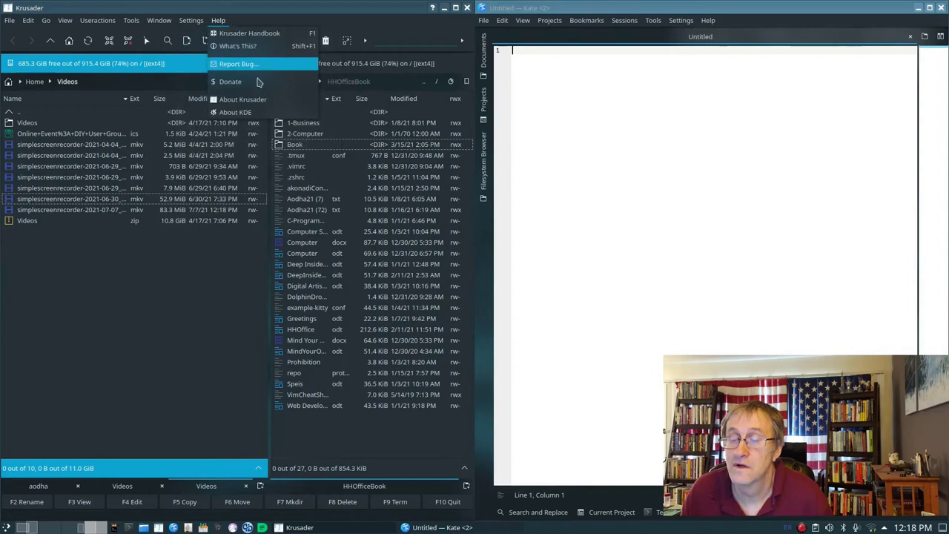
left_click(221, 274)
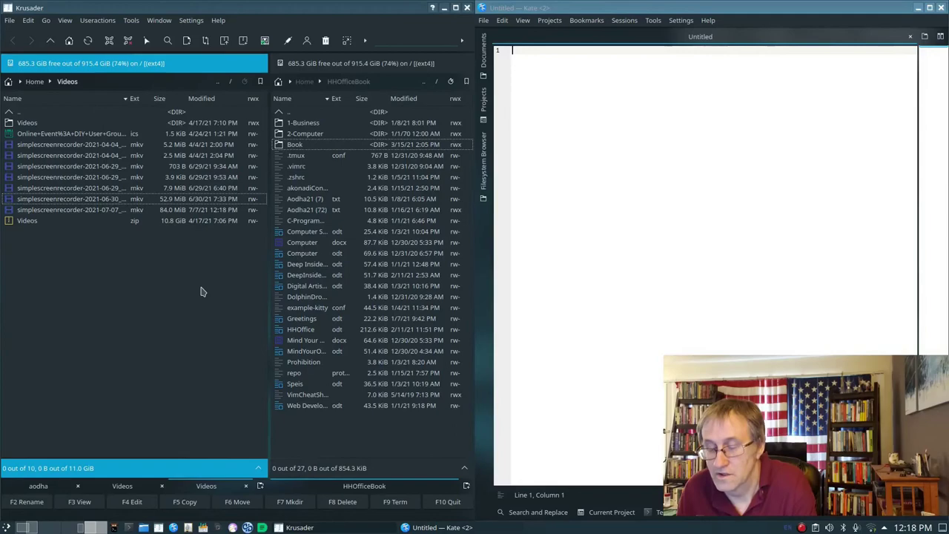
Close the System Information window on the first virtual desktop and return to the fourth desktop with Krusader.
key("ctrl+F2")
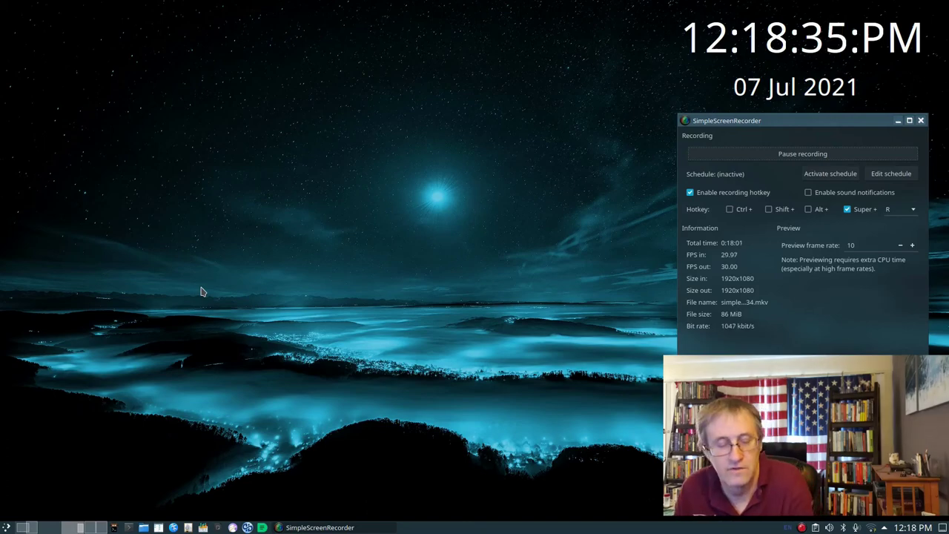
key("ctrl+F2")
key("ctrl+F1")
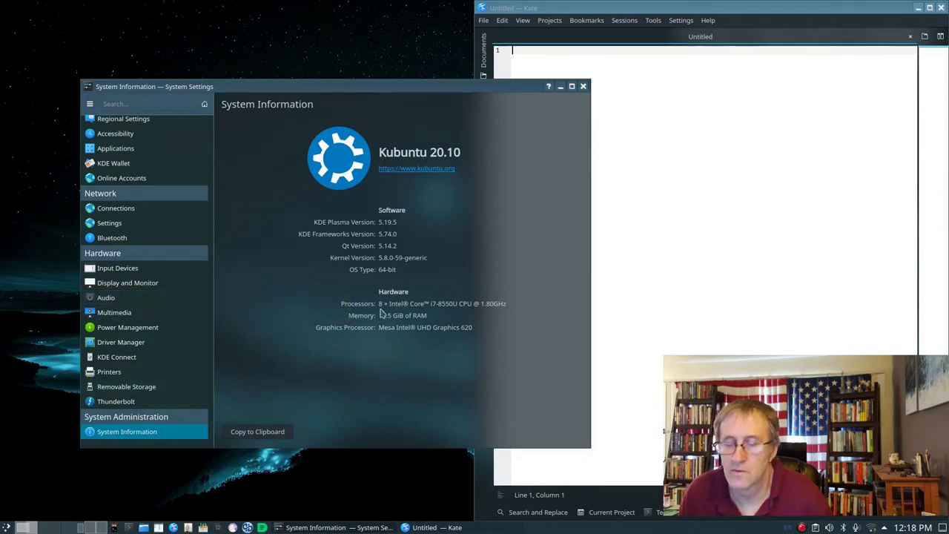
left_click(582, 86)
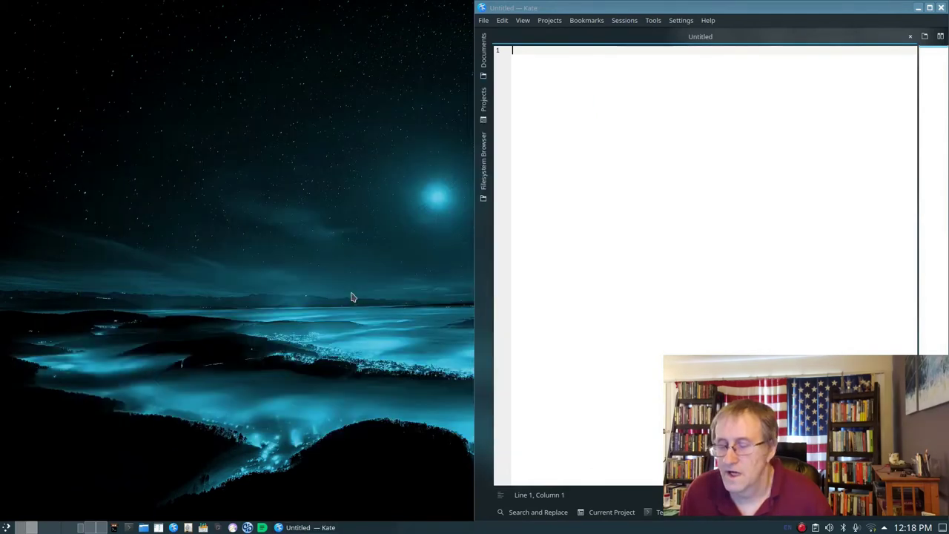
left_click(96, 527)
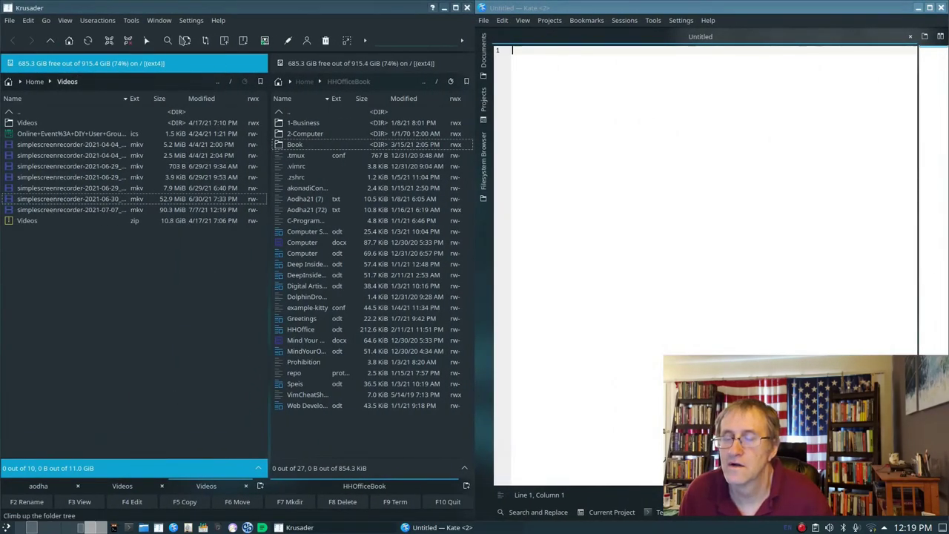
Review the Startup, Panel and Colors pages of Krusader's configuration and close it without changing anything.
left_click(192, 21)
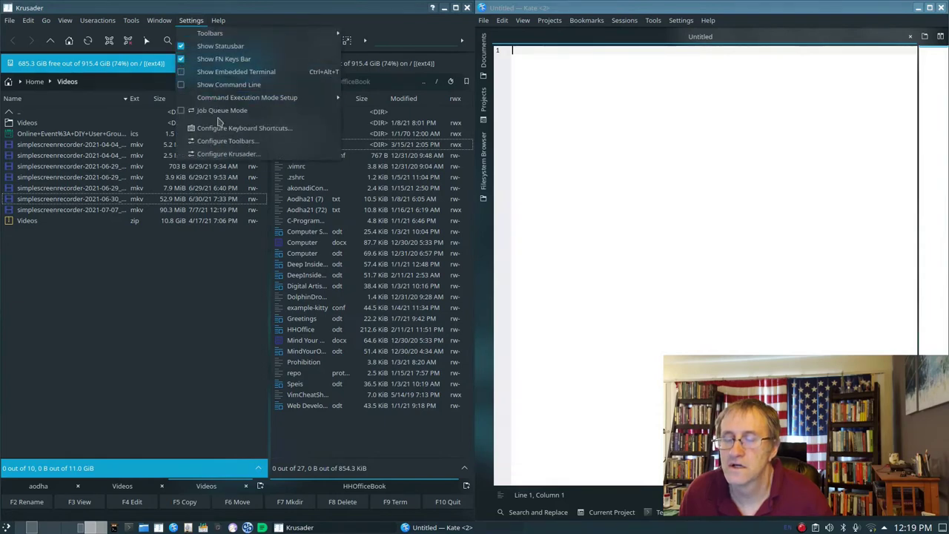
left_click(225, 155)
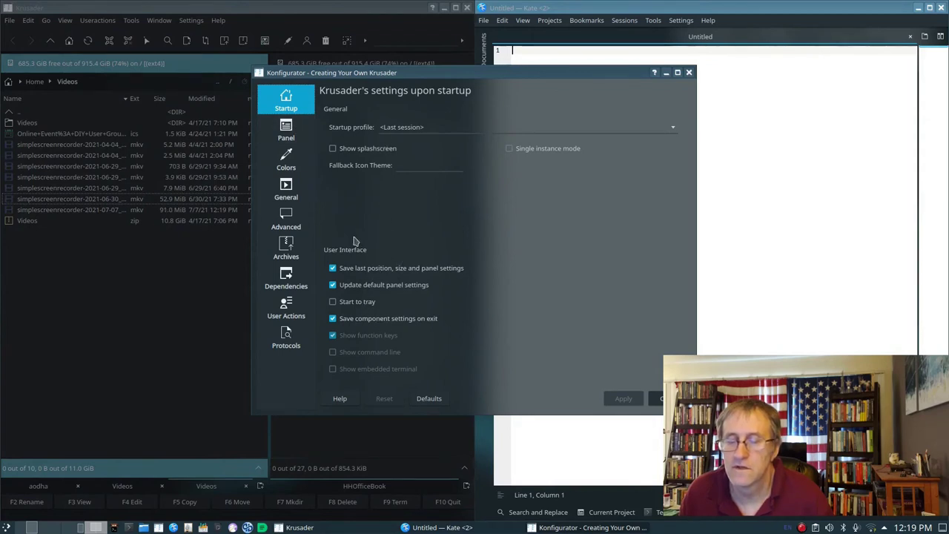
left_click(287, 132)
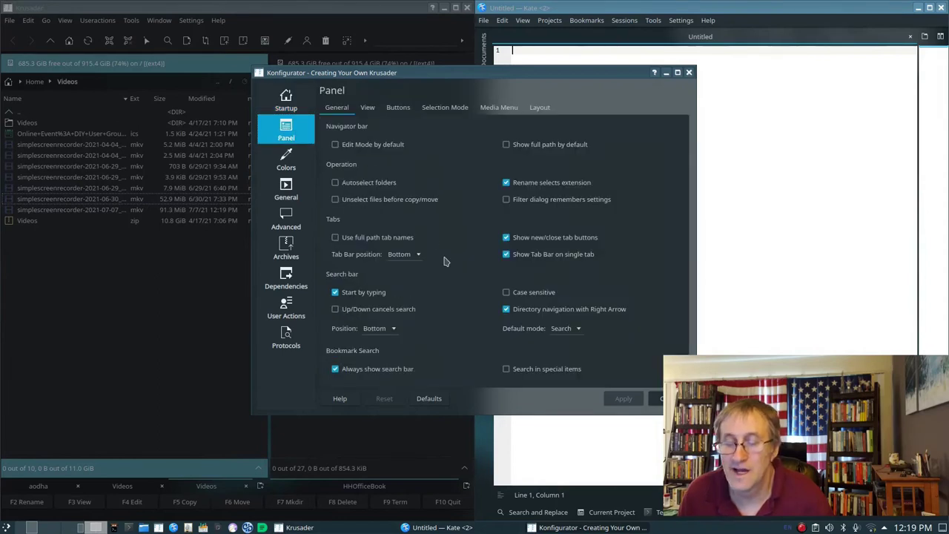
scroll(444, 261, "down", 1)
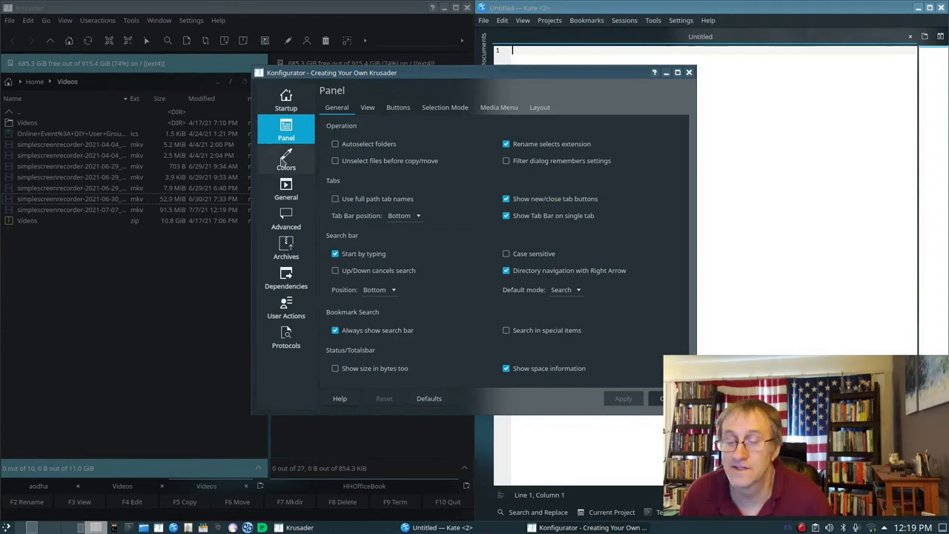
left_click(288, 158)
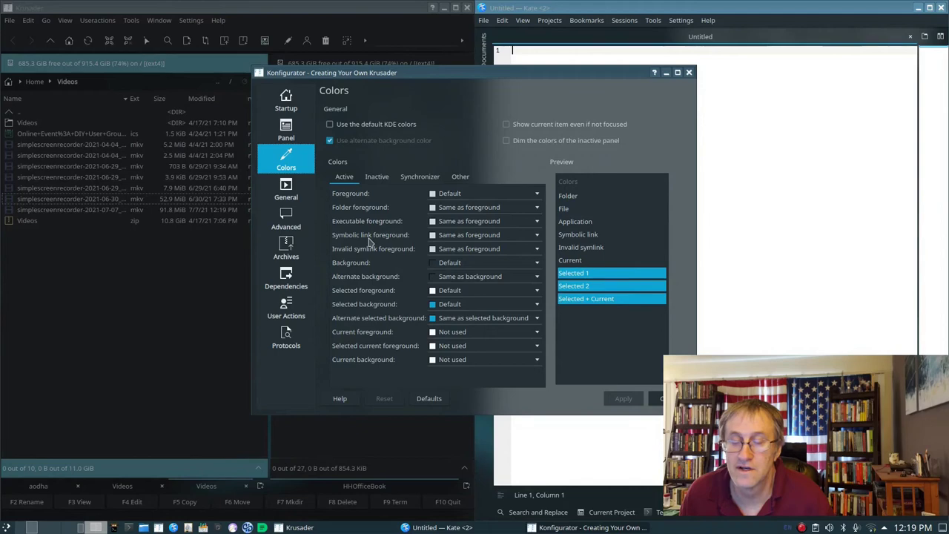
key("Escape")
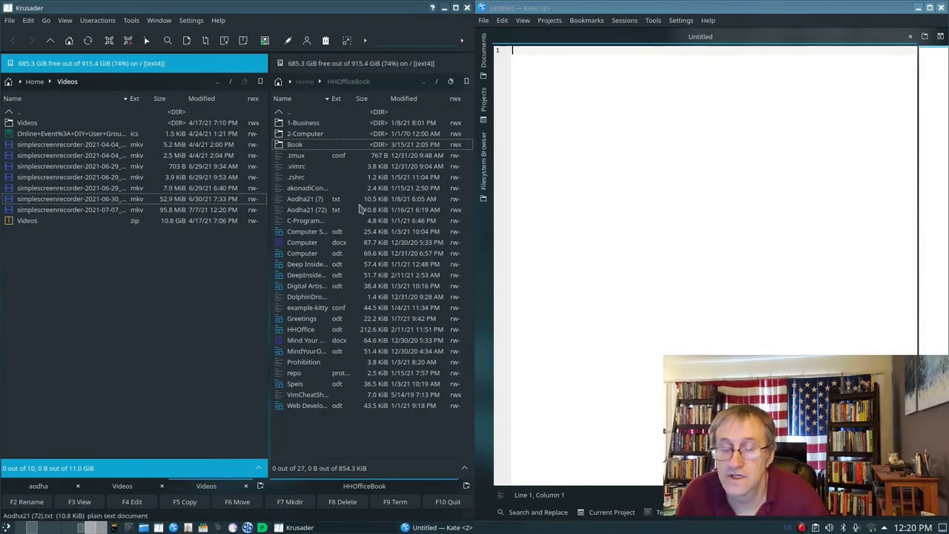
Open the 10.5 KiB text file from the HHOfficeBook folder in Kate, and browse the Home folder in Krusader's other file pane.
double_click(317, 202)
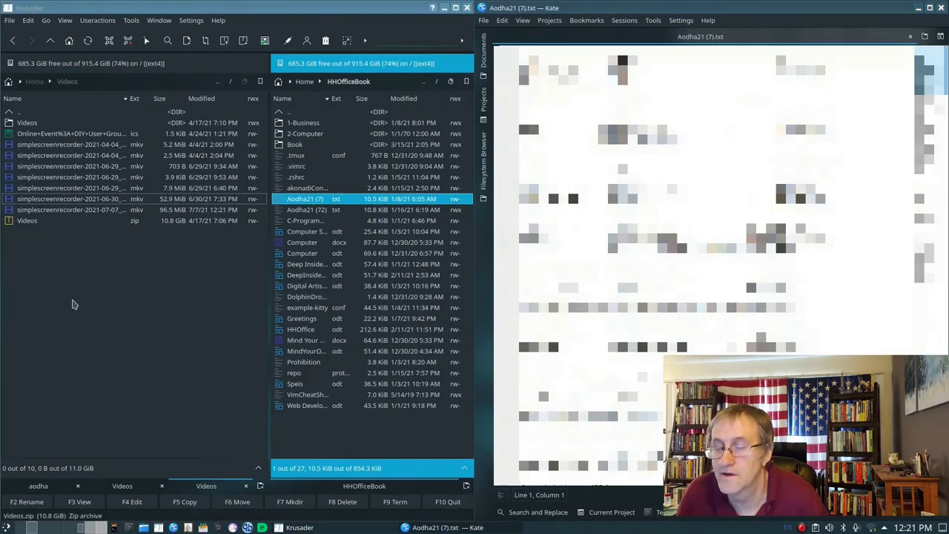
left_click(35, 82)
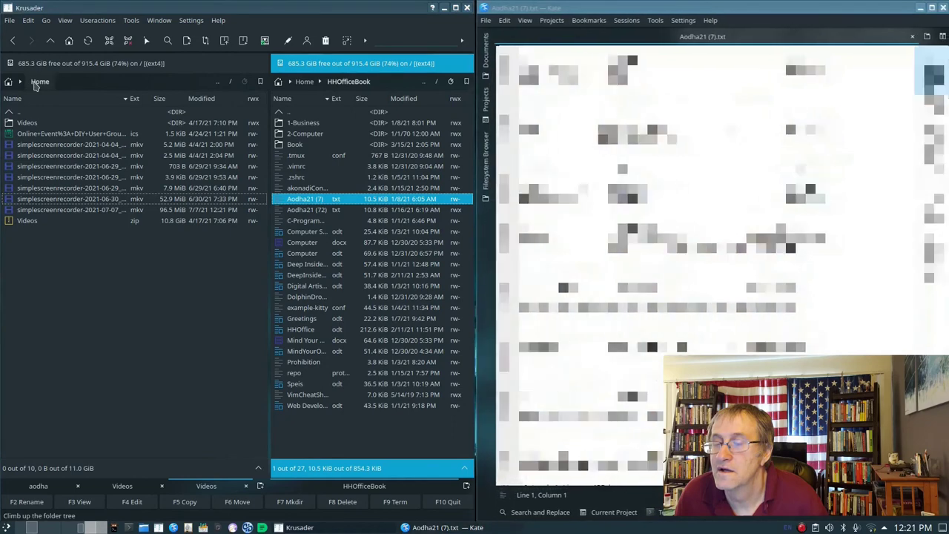
scroll(97, 201, "down", 6)
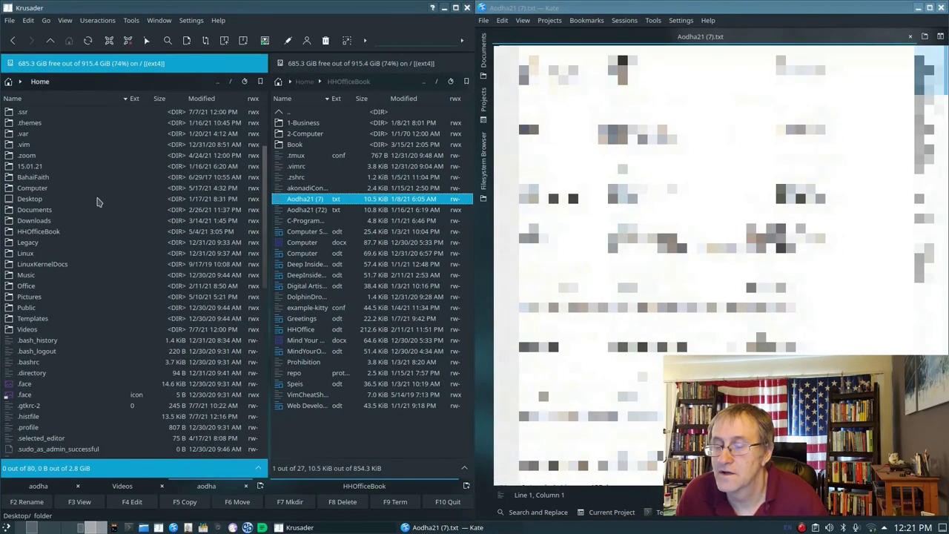
scroll(96, 201, "down", 6)
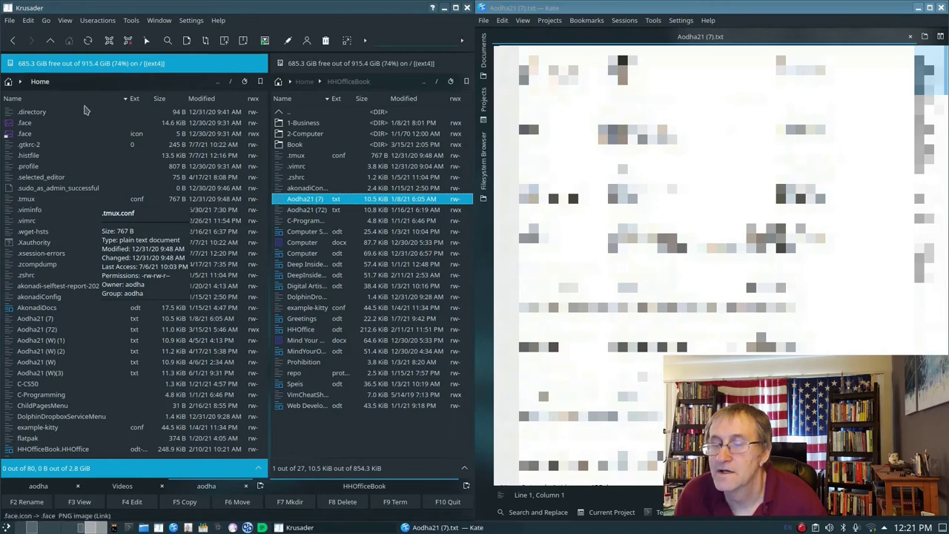
left_click(161, 21)
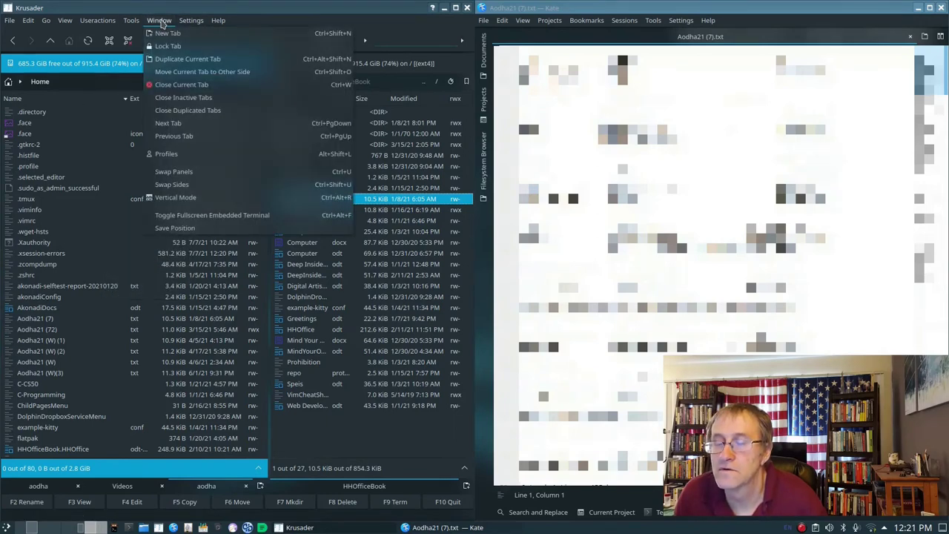
mouse_move(66, 21)
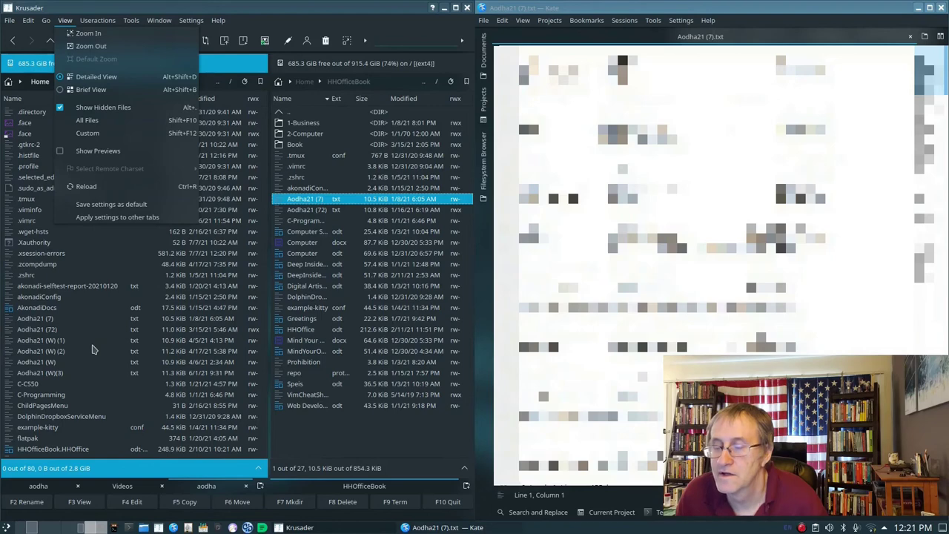
key("Escape")
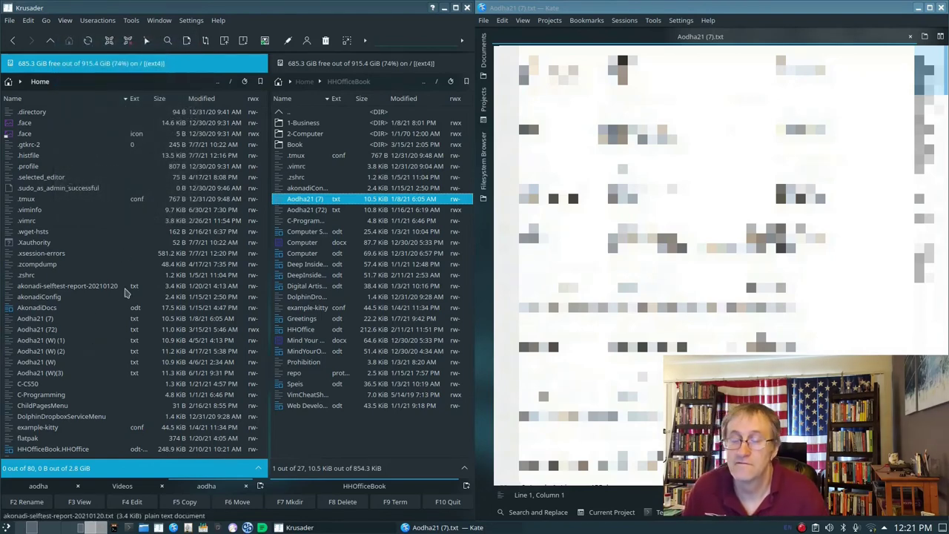
mouse_move(126, 291)
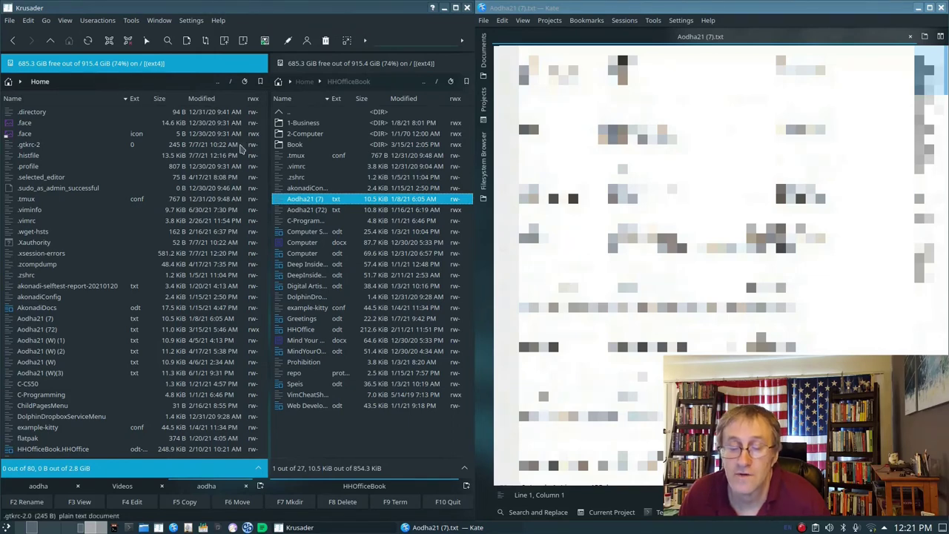
Open Computer.odt from the HHOfficeBook folder in LibreOffice Writer and skim its first pages.
double_click(304, 253)
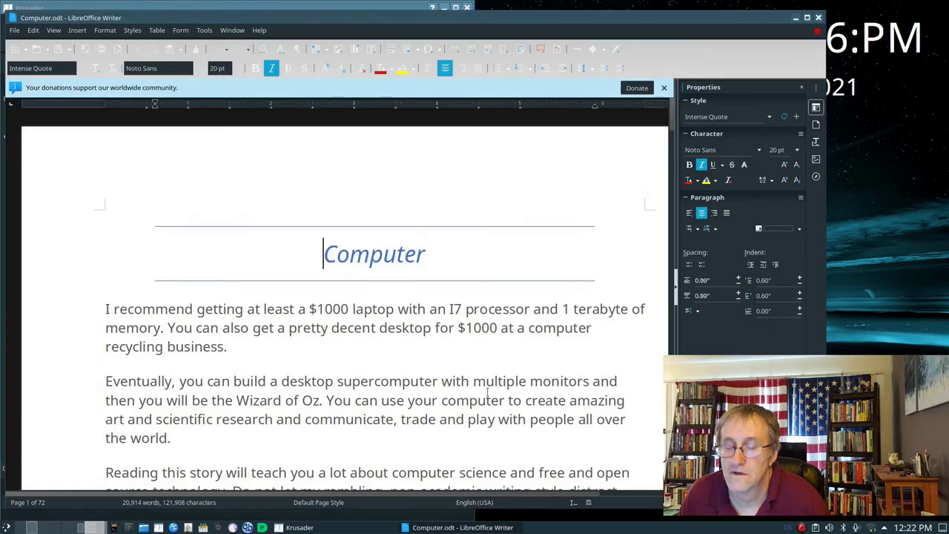
scroll(487, 392, "down", 5)
scroll(487, 393, "down", 20)
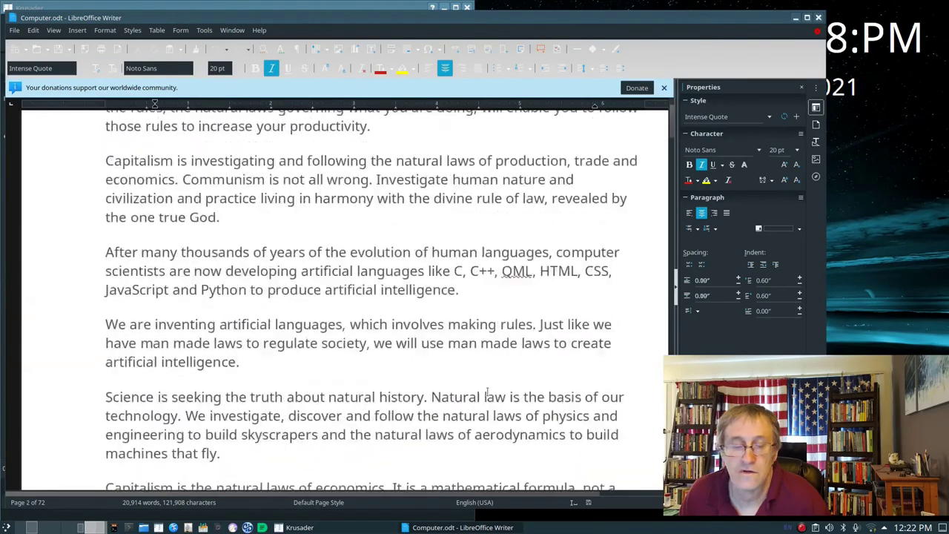
scroll(487, 392, "down", 20)
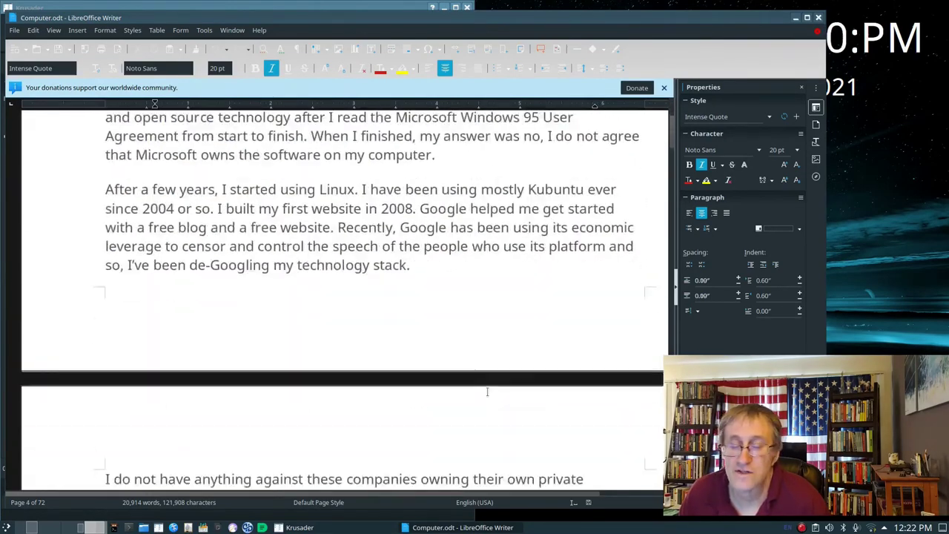
Skim Computer.odt from page 4 through the live USB instructions on page 16, and close the document window.
scroll(487, 391, "down", 20)
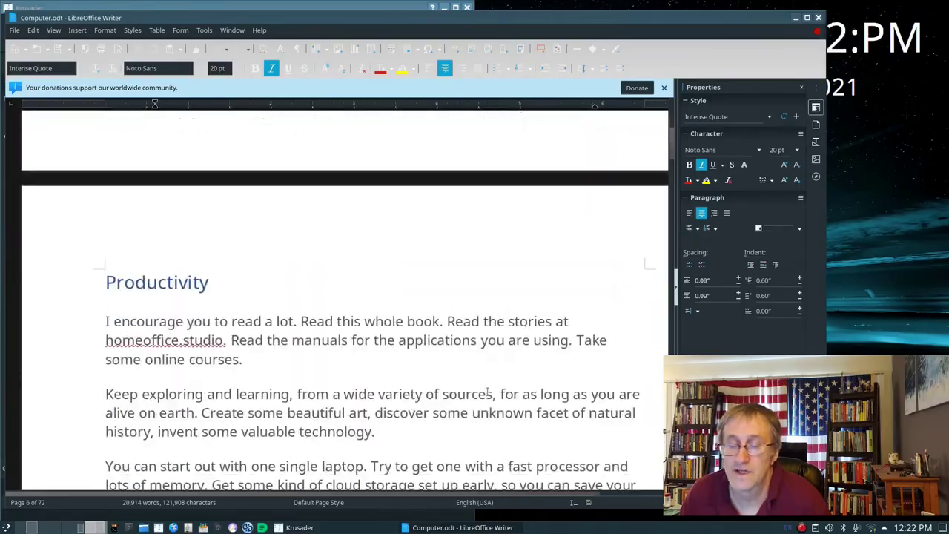
scroll(487, 392, "down", 20)
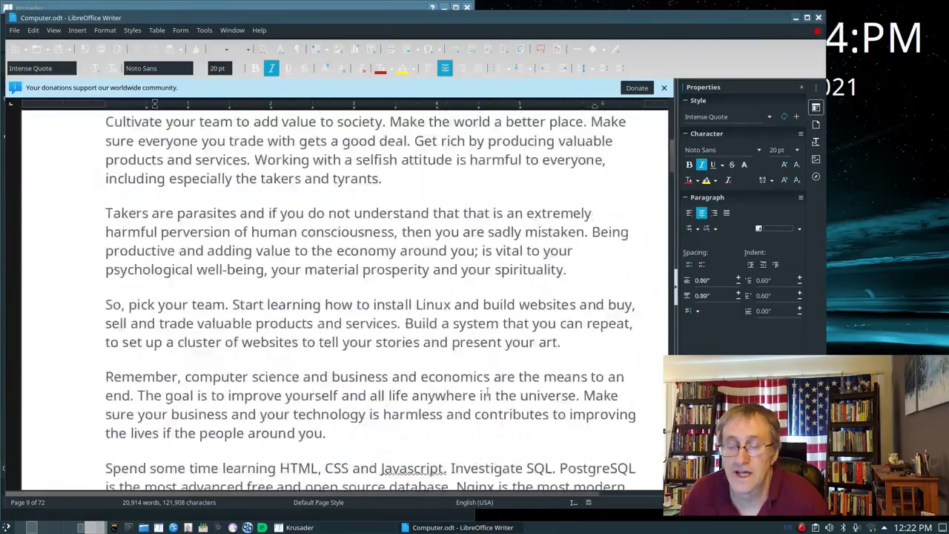
scroll(487, 393, "down", 15)
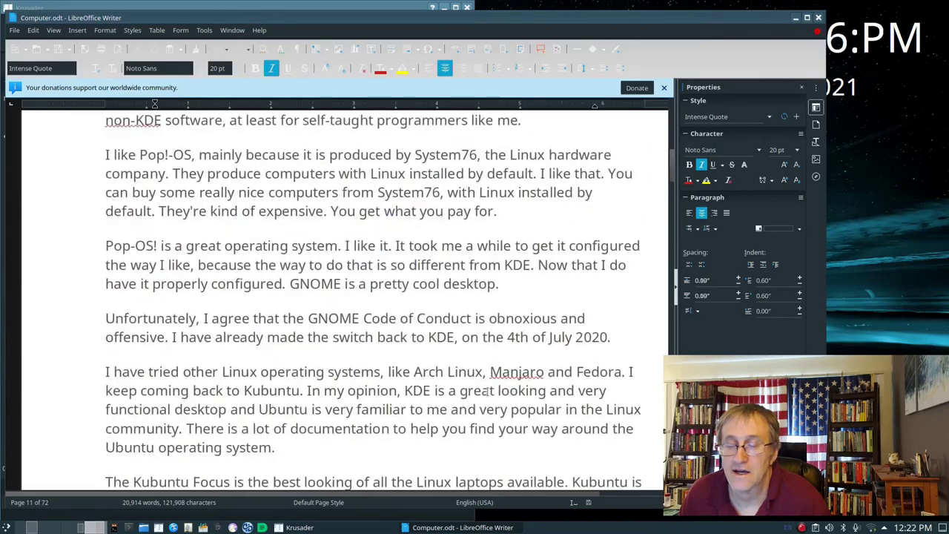
scroll(487, 391, "down", 20)
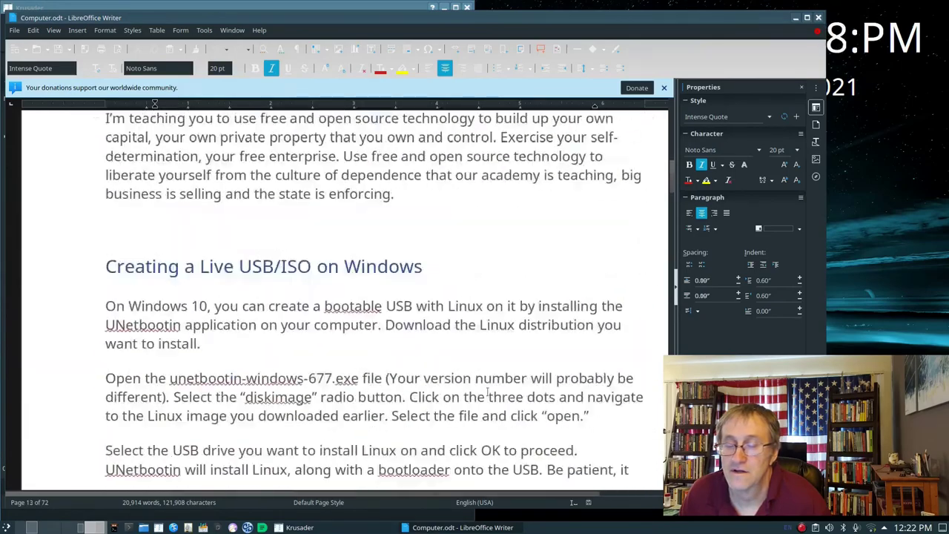
scroll(486, 392, "down", 20)
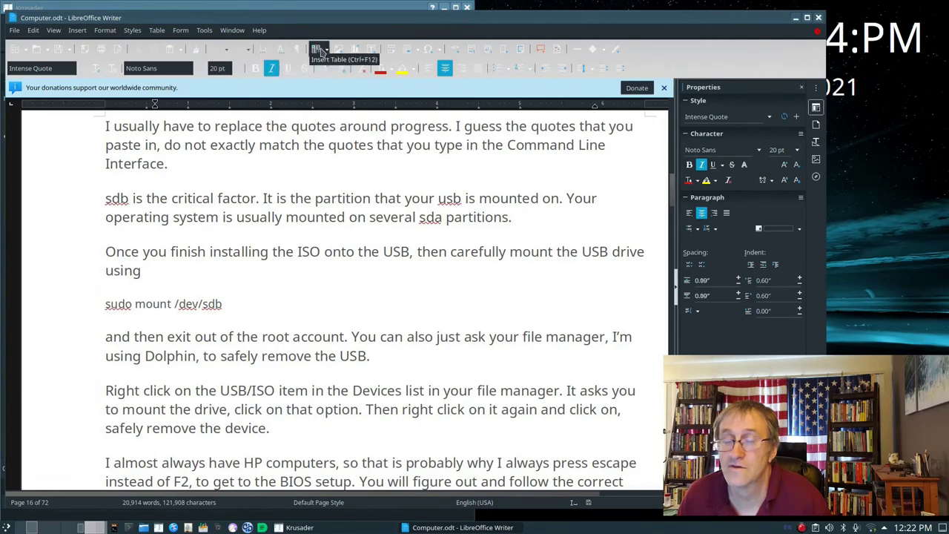
left_click(818, 18)
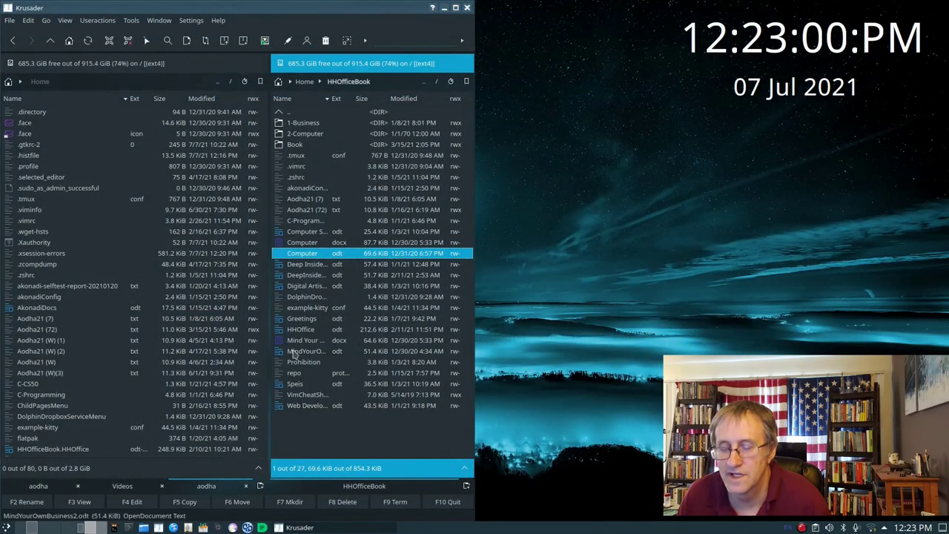